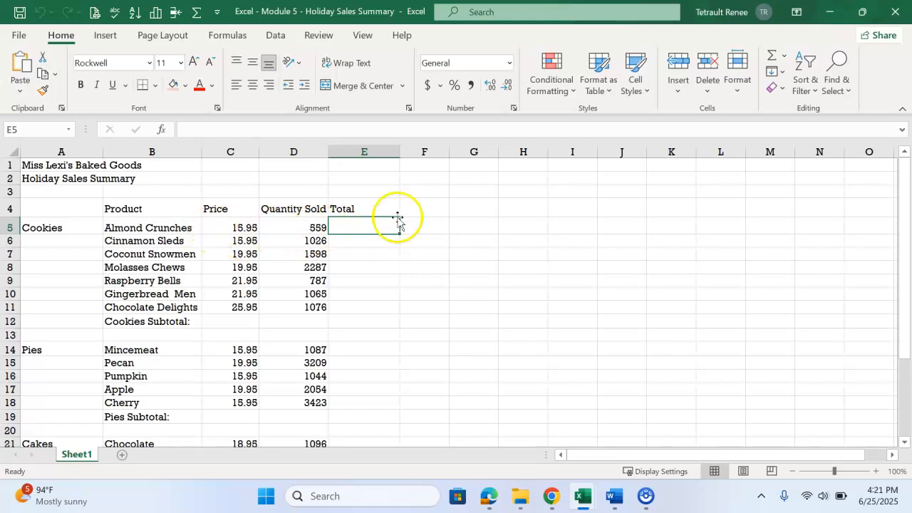
Calculate the Almond Crunches total in E5 with =C5*D5 and fill the formula down the cookie rows through E12.
{"action": "type", "text": "="}
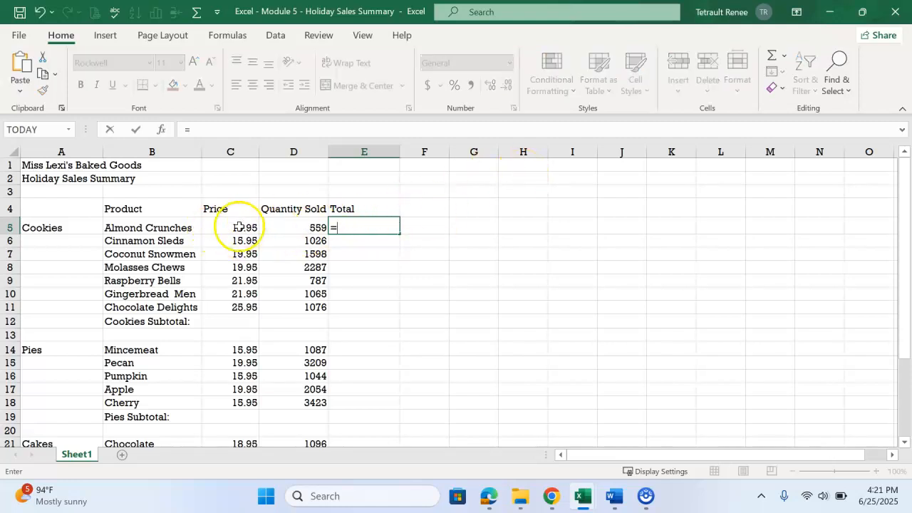
{"action": "left_click", "coordinate": [232, 228]}
{"action": "type", "text": "*"}
{"action": "left_click", "coordinate": [282, 228]}
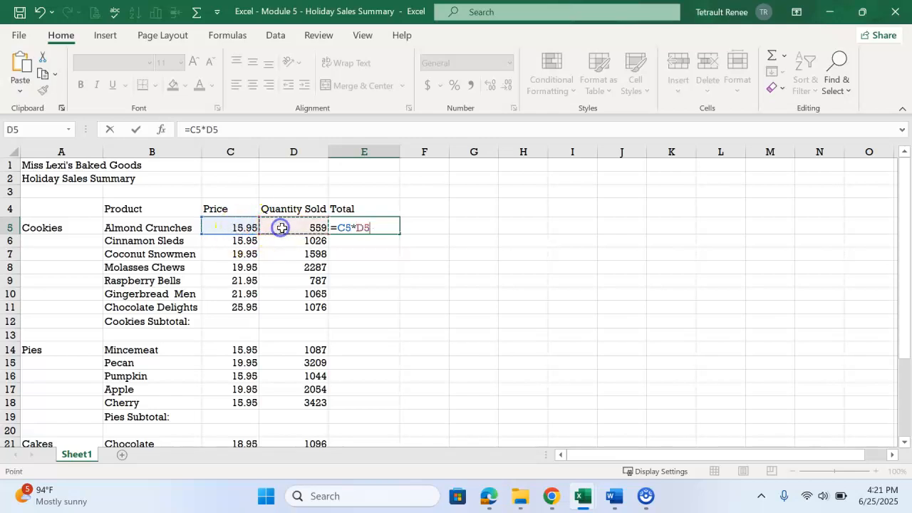
{"action": "left_click", "coordinate": [136, 131]}
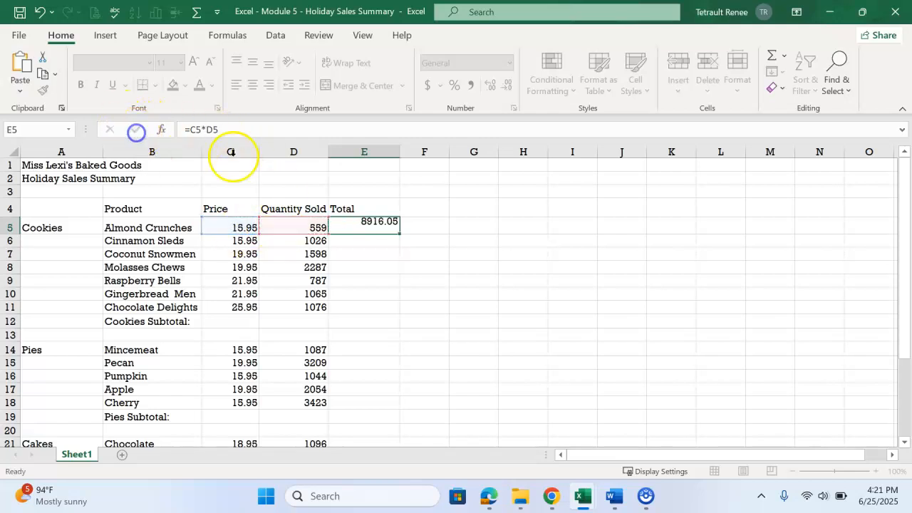
{"action": "double_click", "coordinate": [399, 233]}
{"action": "left_click", "coordinate": [382, 323]}
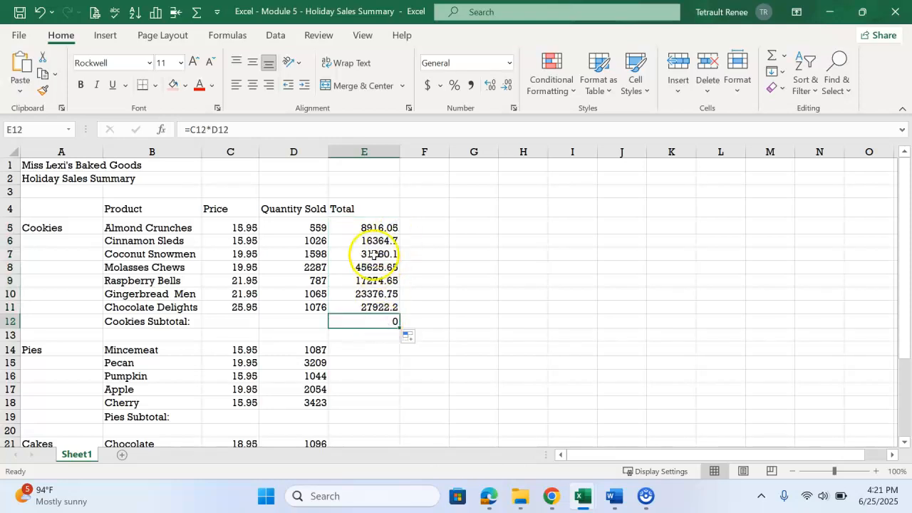
Calculate the Mincemeat total in E14 with =C14*D14 and fill the formula down to Cherry in E18.
{"action": "scroll", "coordinate": [385, 314], "scroll_direction": "down", "scroll_amount": 1}
{"action": "left_click", "coordinate": [372, 307]}
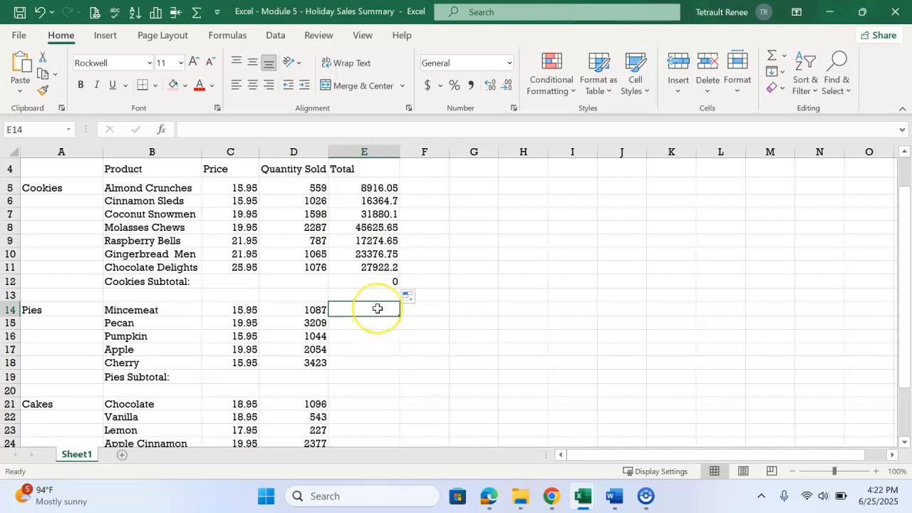
{"action": "type", "text": "="}
{"action": "left_click", "coordinate": [238, 310]}
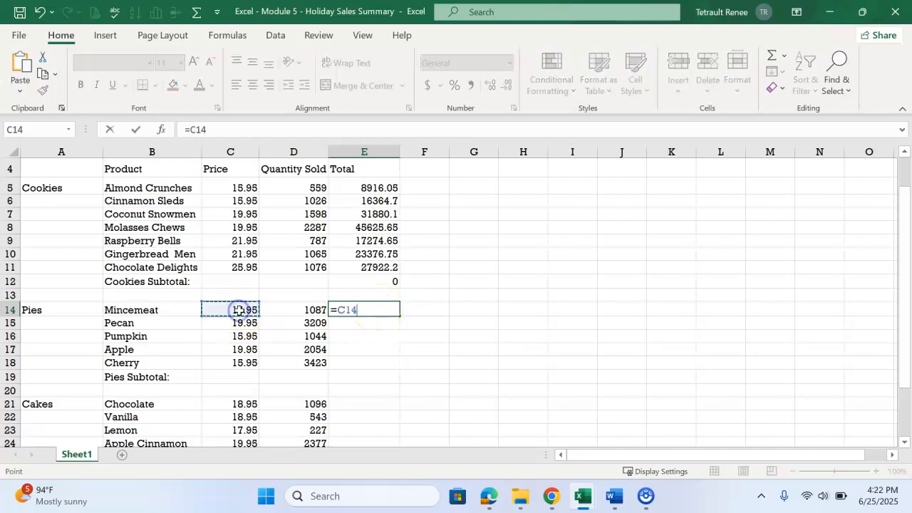
{"action": "type", "text": "*"}
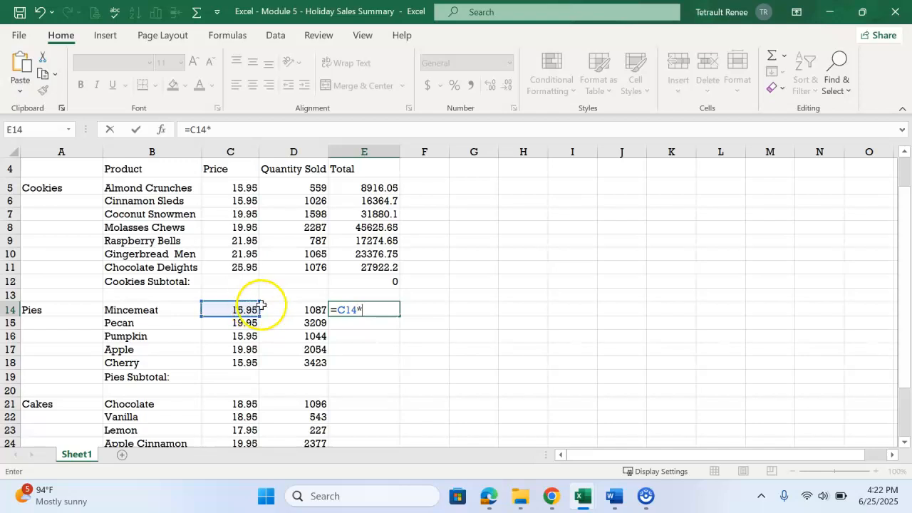
{"action": "left_click", "coordinate": [316, 311]}
{"action": "left_click", "coordinate": [134, 129]}
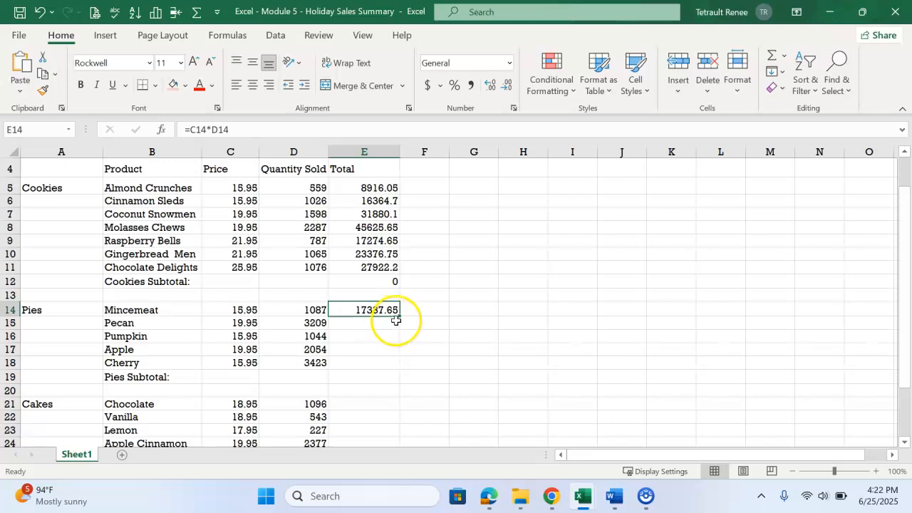
{"action": "left_click_drag", "start_coordinate": [400, 315], "coordinate": [400, 369]}
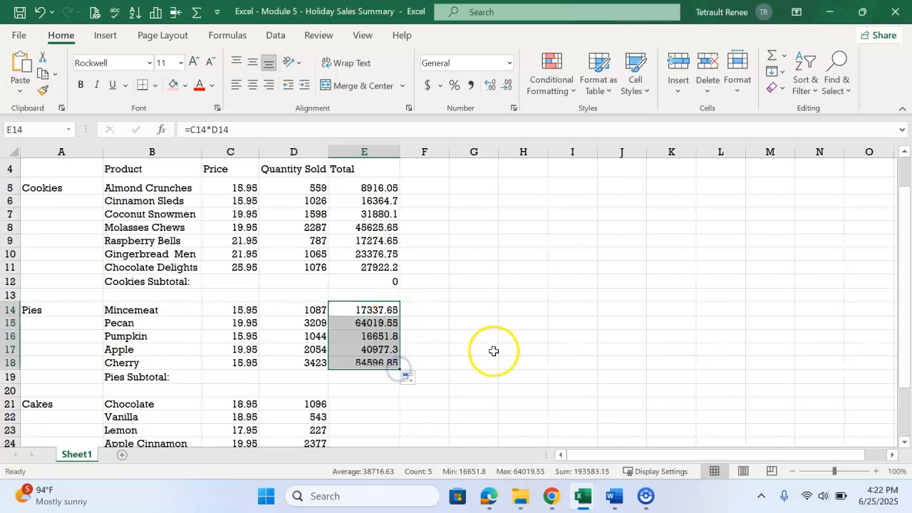
Calculate the Chocolate cake total in E21 with =C21*D21 and fill the formula down to Maple Pumpkin in E25.
{"action": "scroll", "coordinate": [493, 350], "scroll_direction": "down", "scroll_amount": 2}
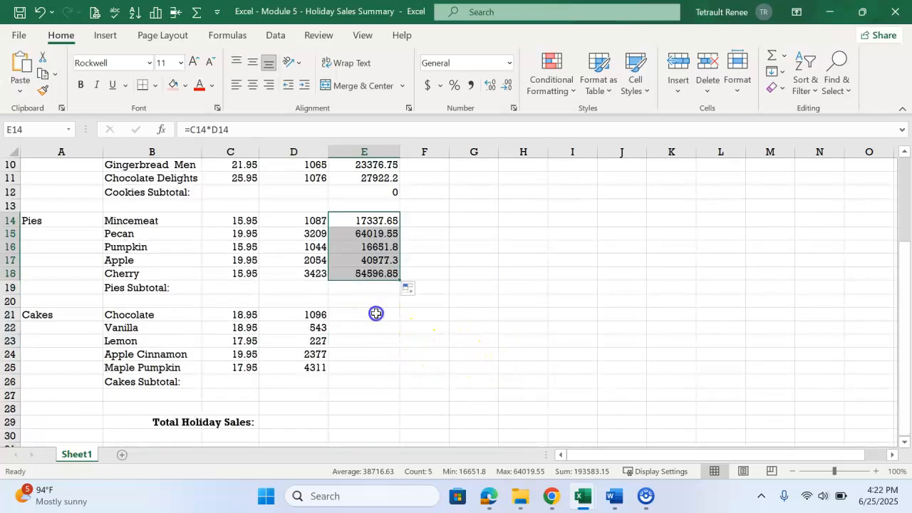
{"action": "left_click", "coordinate": [376, 314]}
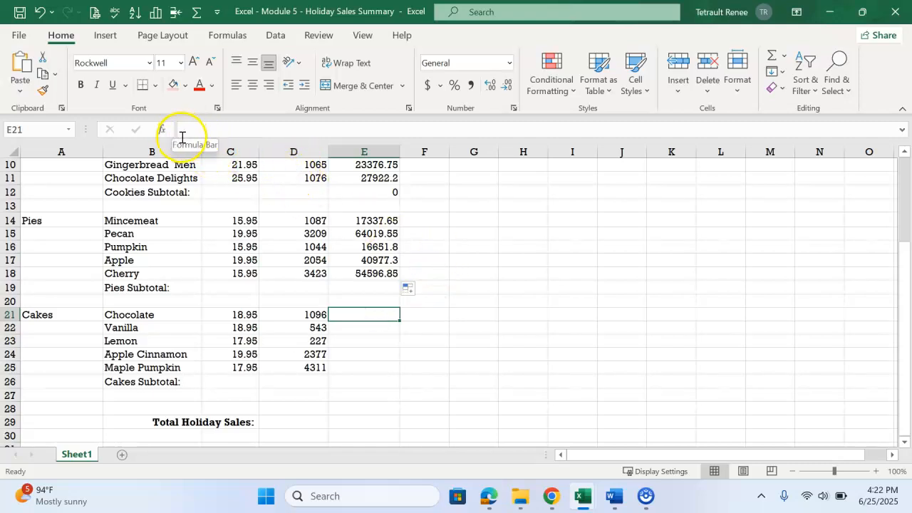
{"action": "type", "text": "="}
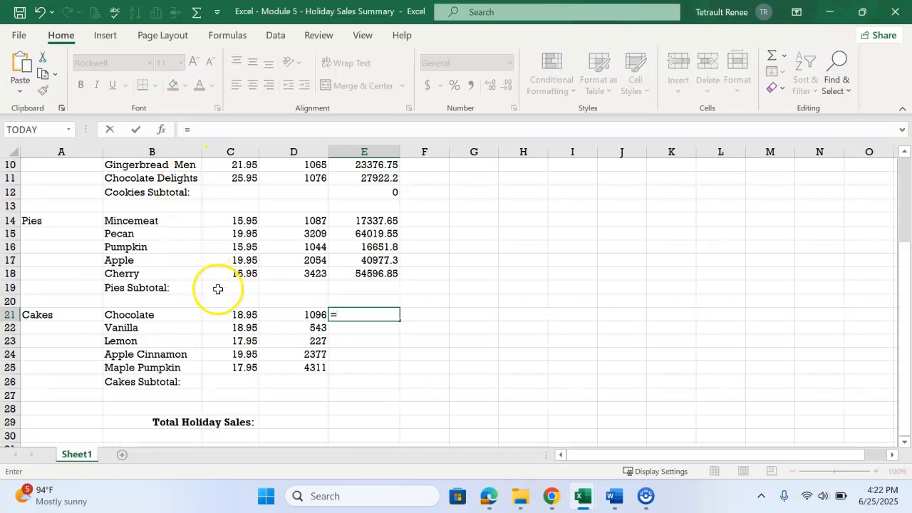
{"action": "left_click", "coordinate": [234, 314]}
{"action": "type", "text": "*"}
{"action": "left_click", "coordinate": [317, 314]}
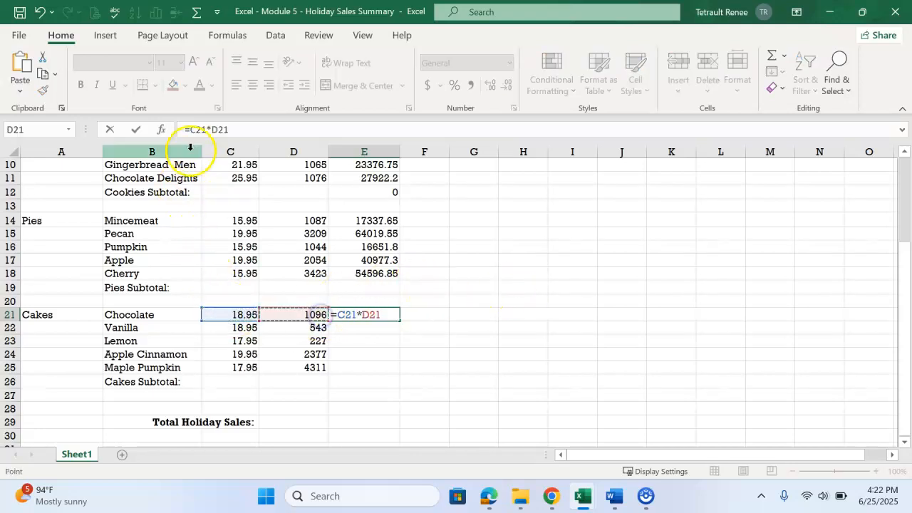
{"action": "left_click", "coordinate": [132, 131]}
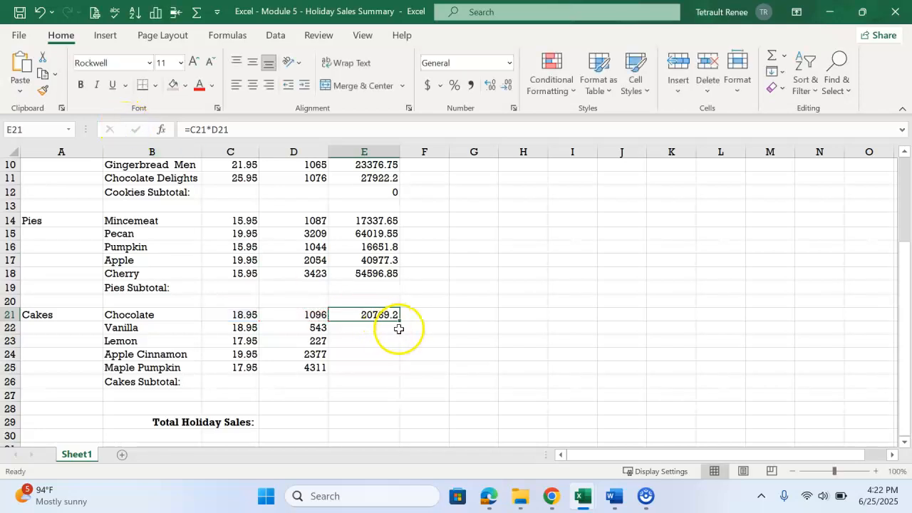
{"action": "left_click_drag", "start_coordinate": [402, 322], "coordinate": [398, 375]}
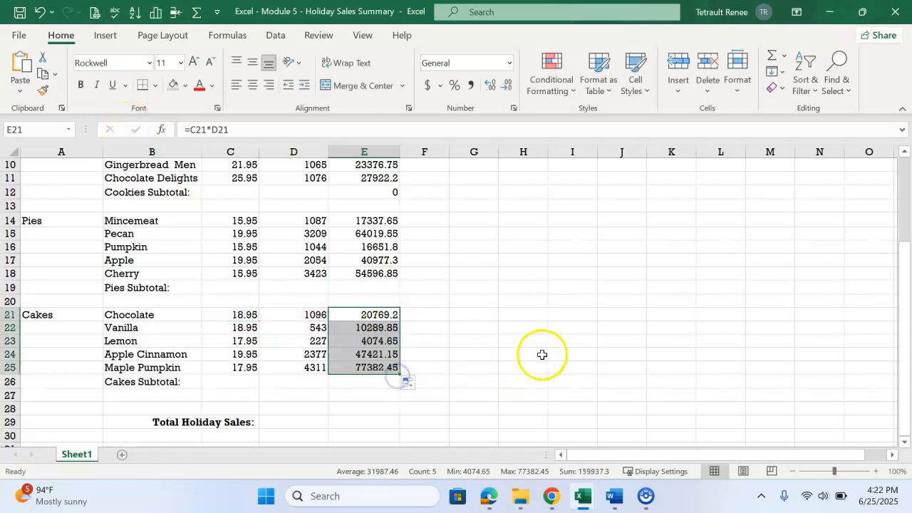
Apply the Accounting Number Format to the cookie prices in C5:C11 and the cookie totals in E5:E12.
{"action": "scroll", "coordinate": [542, 354], "scroll_direction": "up", "scroll_amount": 3}
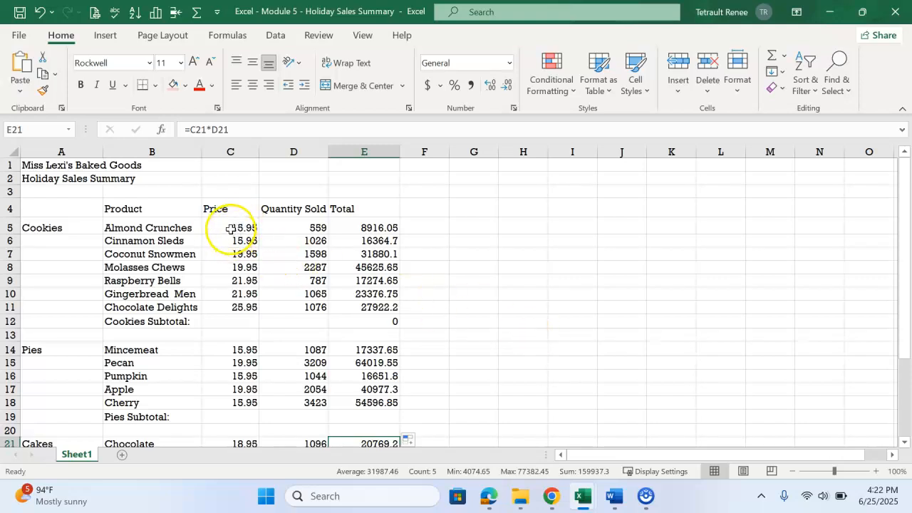
{"action": "left_click_drag", "start_coordinate": [237, 226], "coordinate": [241, 328]}
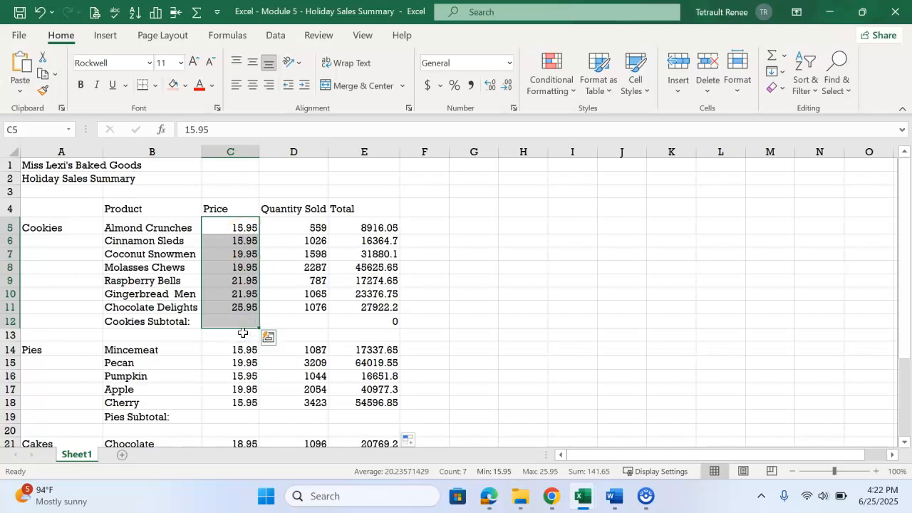
{"action": "left_click_drag", "start_coordinate": [240, 229], "coordinate": [242, 306]}
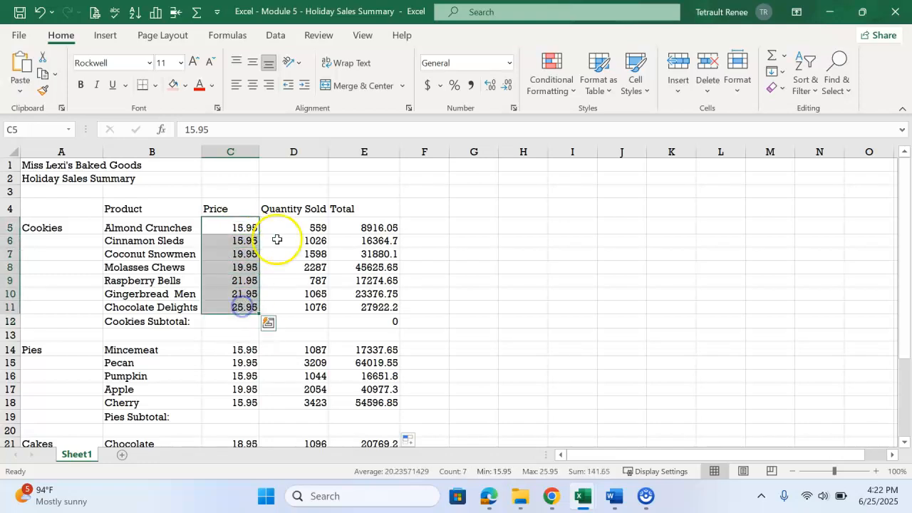
{"action": "left_click", "coordinate": [428, 87]}
{"action": "left_click_drag", "start_coordinate": [363, 226], "coordinate": [365, 323]}
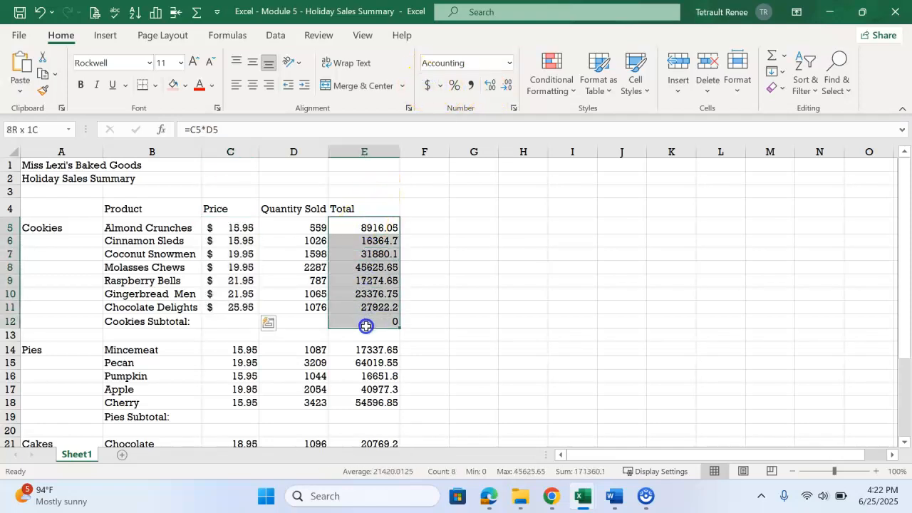
{"action": "left_click_drag", "start_coordinate": [366, 323], "coordinate": [366, 325]}
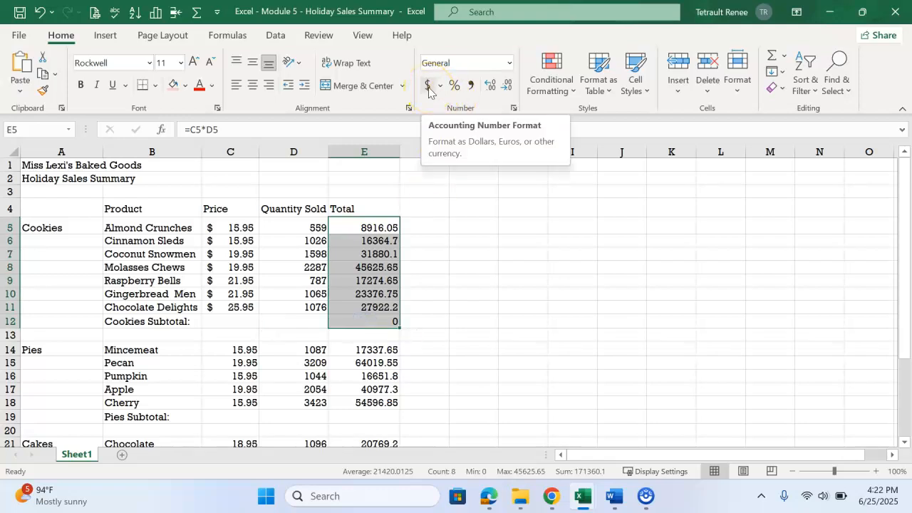
{"action": "left_click", "coordinate": [429, 89]}
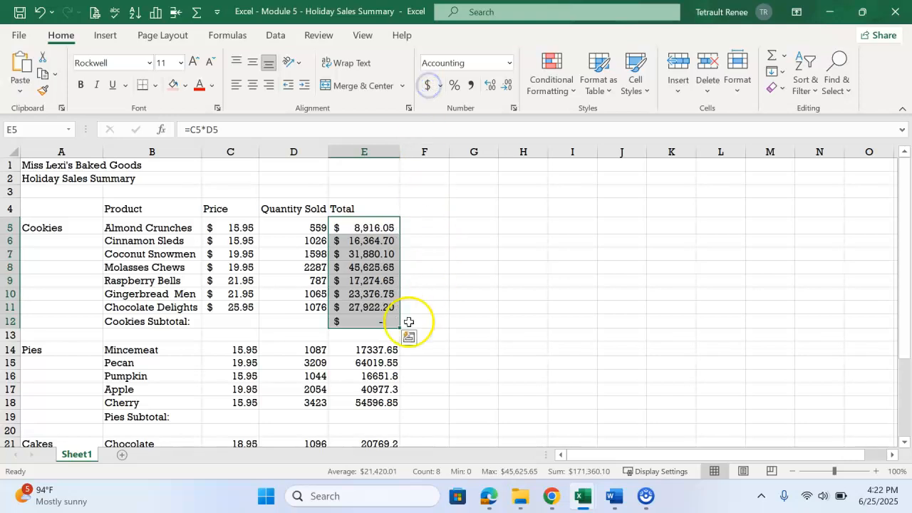
Apply the Accounting Number Format to the pie and cake prices and totals in C14:C18, E14:E19, C21:C25 and E21:E26 together.
{"action": "scroll", "coordinate": [234, 335], "scroll_direction": "down", "scroll_amount": 2}
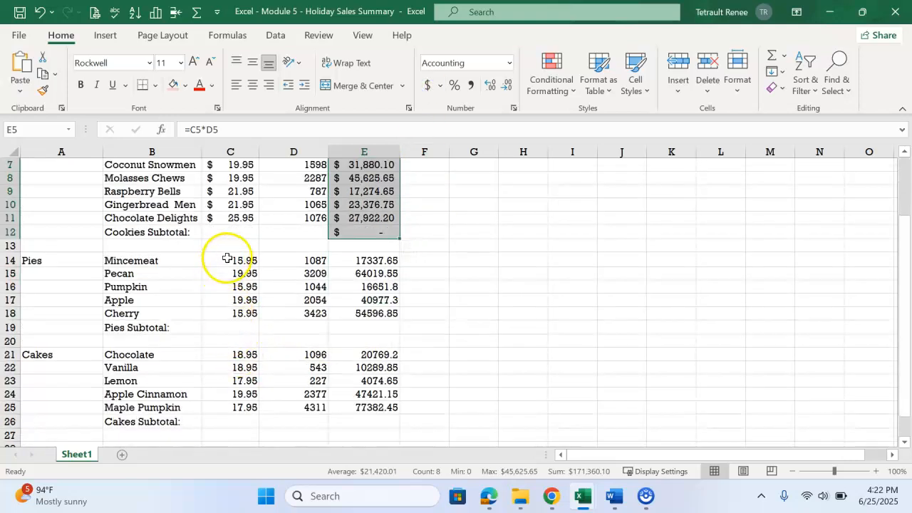
{"action": "left_click_drag", "start_coordinate": [237, 261], "coordinate": [240, 314]}
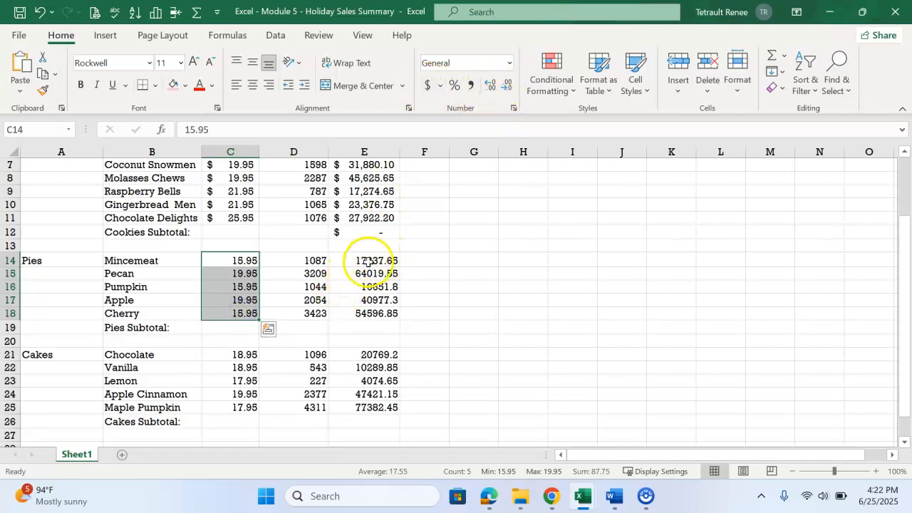
{"action": "left_click_drag", "start_coordinate": [367, 260], "coordinate": [373, 326]}
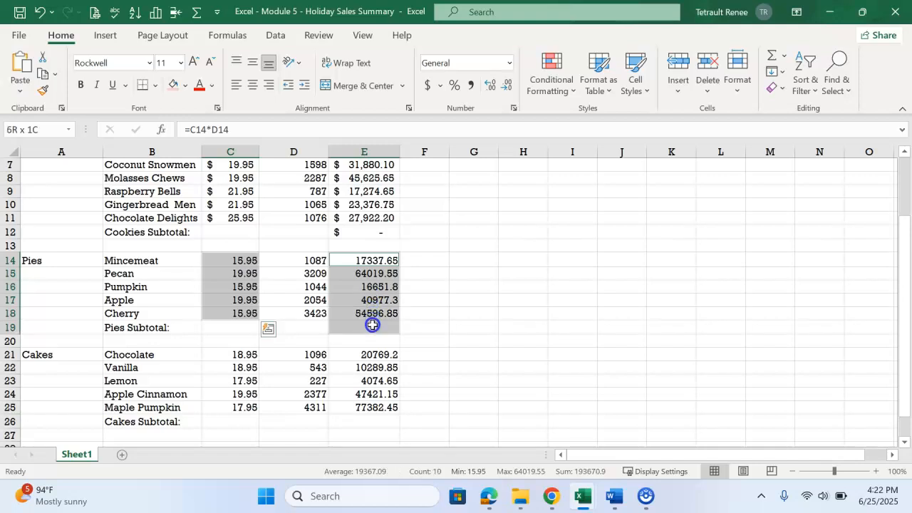
{"action": "left_click_drag", "start_coordinate": [232, 354], "coordinate": [236, 412]}
{"action": "left_click_drag", "start_coordinate": [385, 355], "coordinate": [377, 421]}
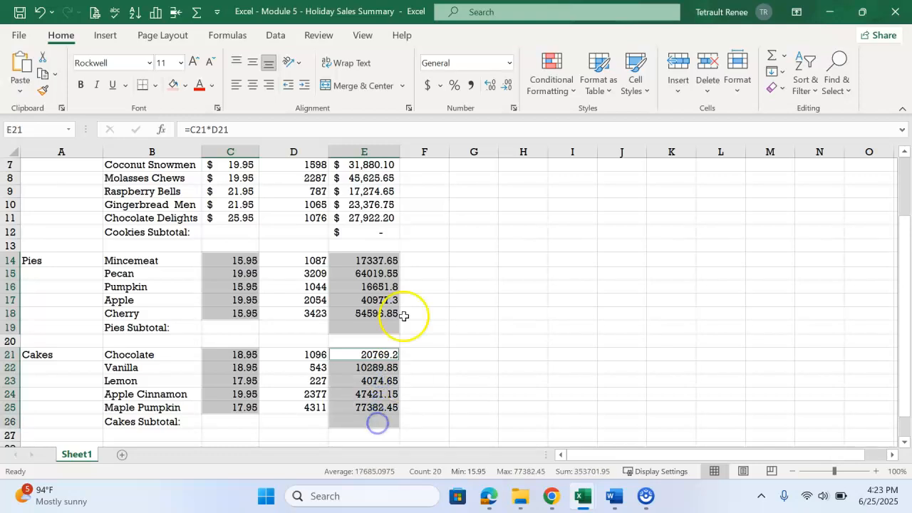
{"action": "left_click", "coordinate": [428, 87]}
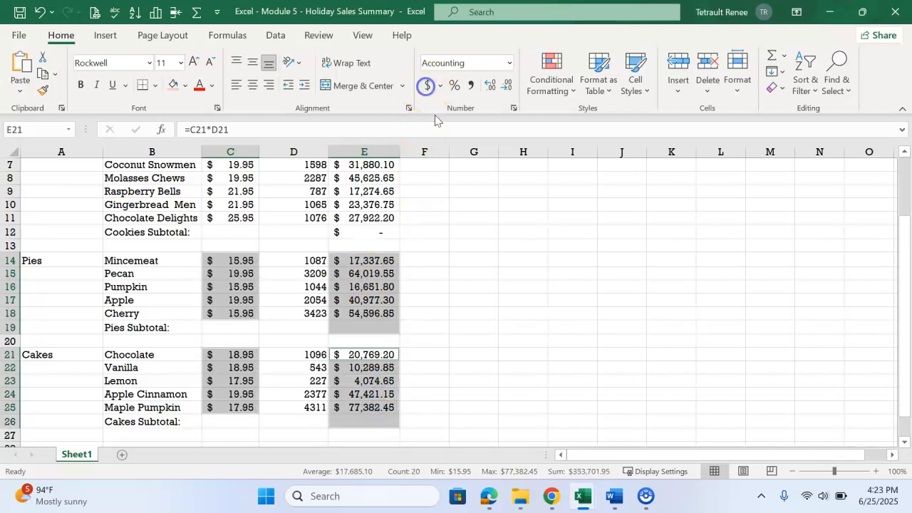
{"action": "left_click", "coordinate": [638, 331]}
Apply Comma Style to the Quantity Sold cells D5:D12, D14:D19 and D21:D26, including the subtotal rows.
{"action": "scroll", "coordinate": [541, 321], "scroll_direction": "up", "scroll_amount": 2}
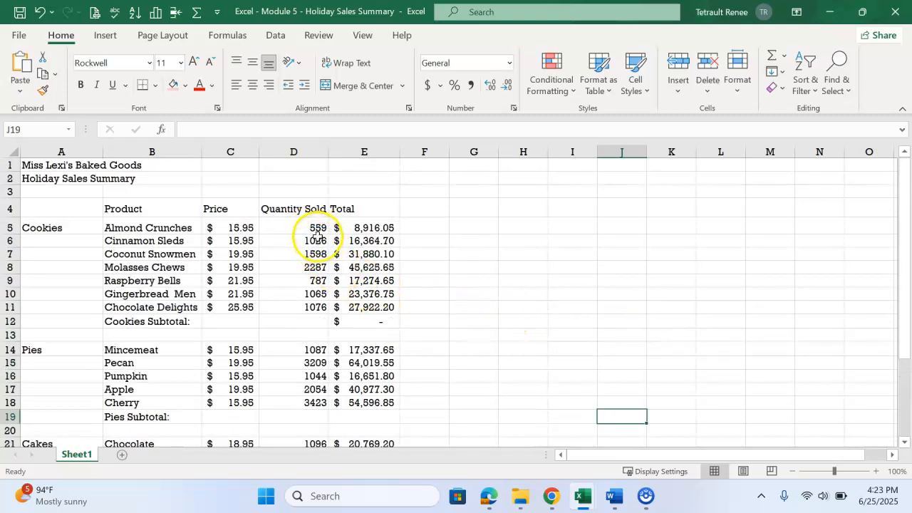
{"action": "left_click_drag", "start_coordinate": [306, 226], "coordinate": [299, 320]}
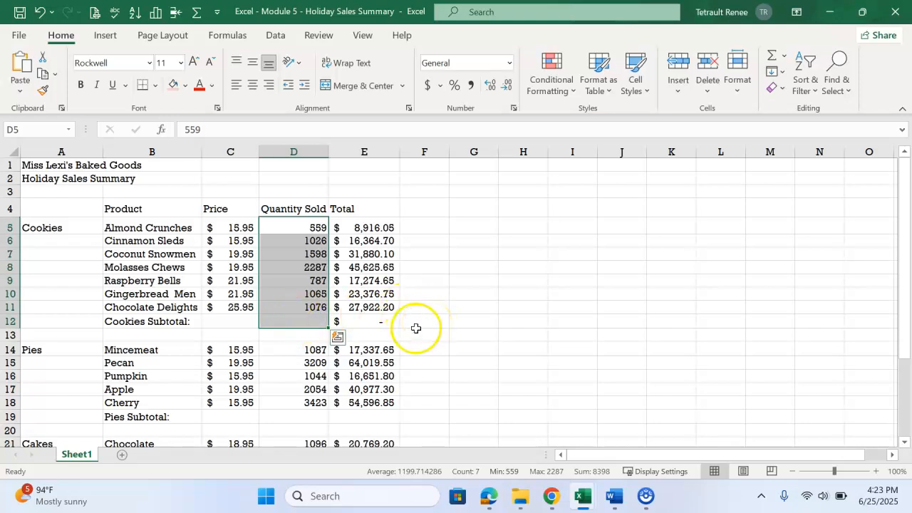
{"action": "scroll", "coordinate": [407, 329], "scroll_direction": "down", "scroll_amount": 2}
{"action": "left_click_drag", "start_coordinate": [303, 261], "coordinate": [299, 330]}
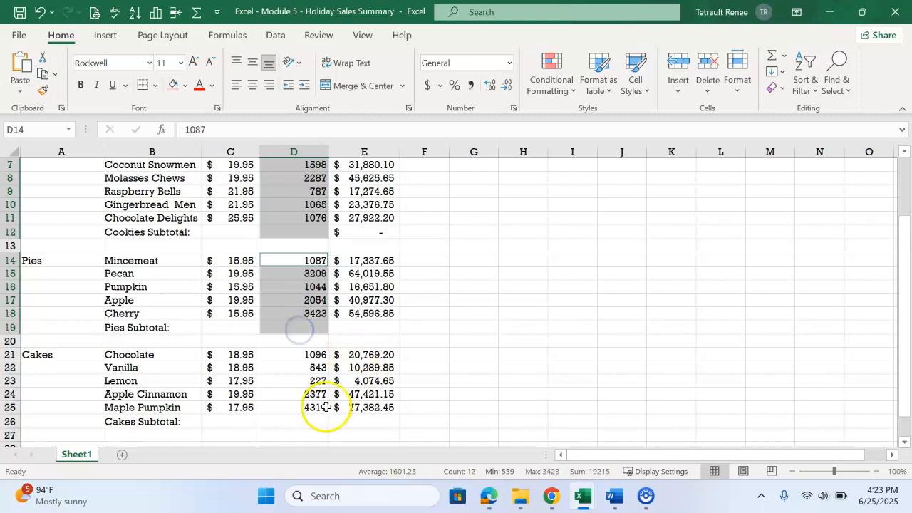
{"action": "left_click", "coordinate": [294, 354], "text": "ctrl"}
{"action": "left_click_drag", "start_coordinate": [294, 354], "coordinate": [295, 418]}
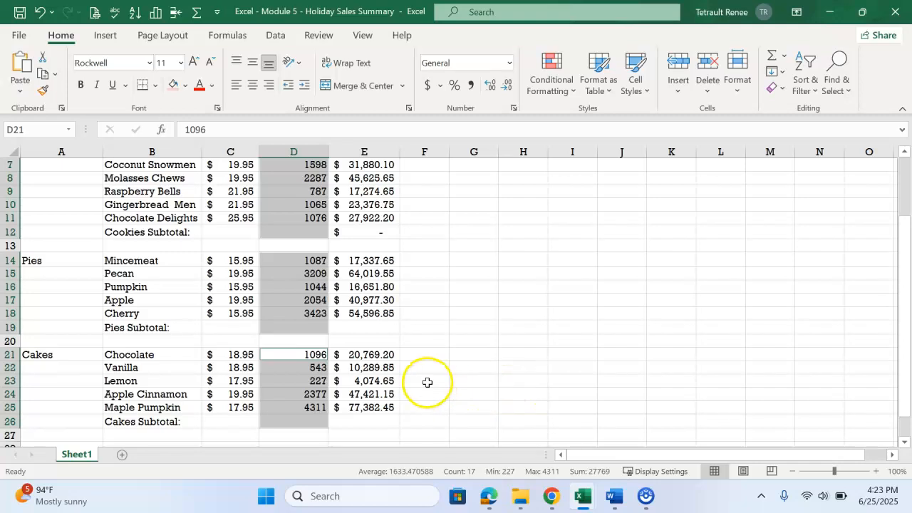
{"action": "scroll", "coordinate": [426, 382], "scroll_direction": "down", "scroll_amount": 1}
{"action": "scroll", "coordinate": [458, 327], "scroll_direction": "up", "scroll_amount": 3}
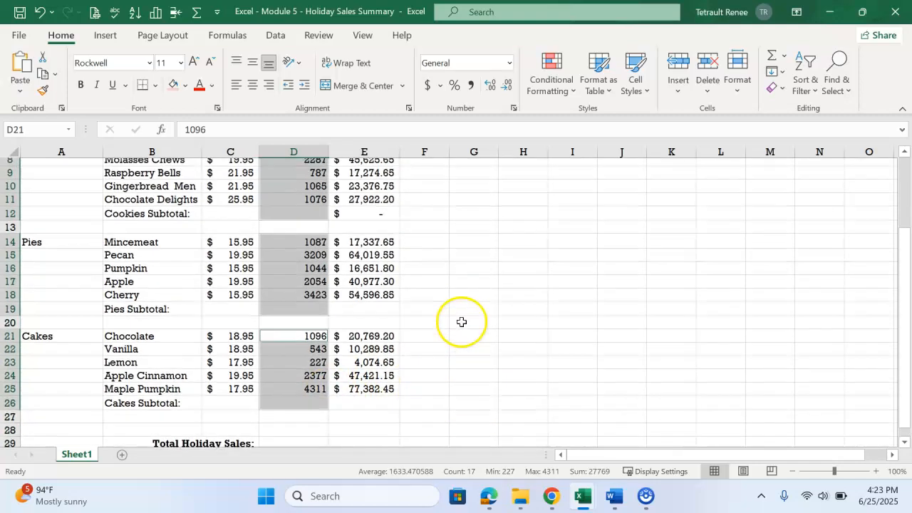
{"action": "left_click", "coordinate": [467, 86]}
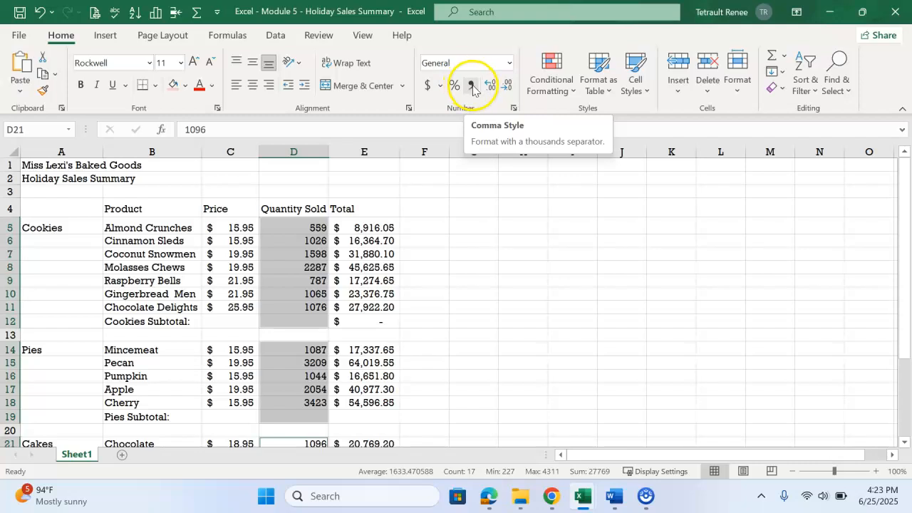
{"action": "left_click", "coordinate": [472, 87]}
Reduce the selected Quantity Sold values to zero decimal places.
{"action": "scroll", "coordinate": [473, 87], "scroll_direction": "down", "scroll_amount": 3}
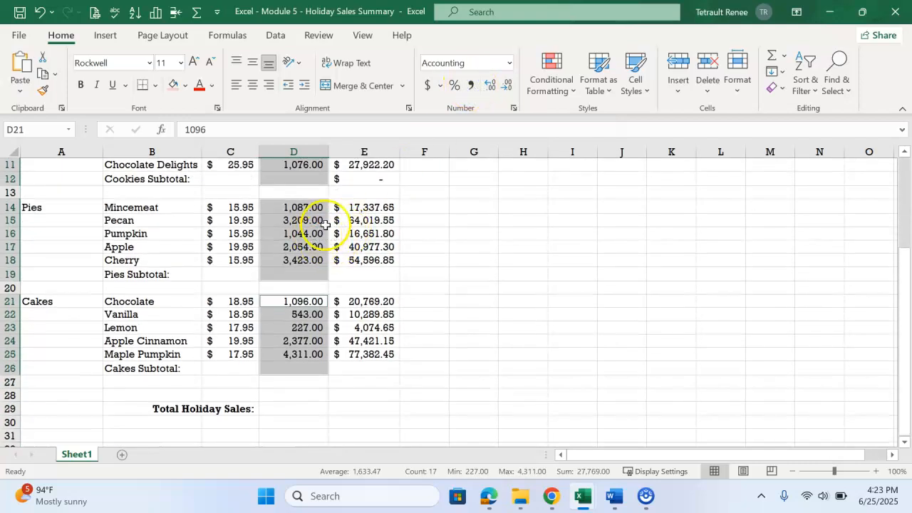
{"action": "left_click", "coordinate": [509, 86]}
{"action": "left_click", "coordinate": [509, 86]}
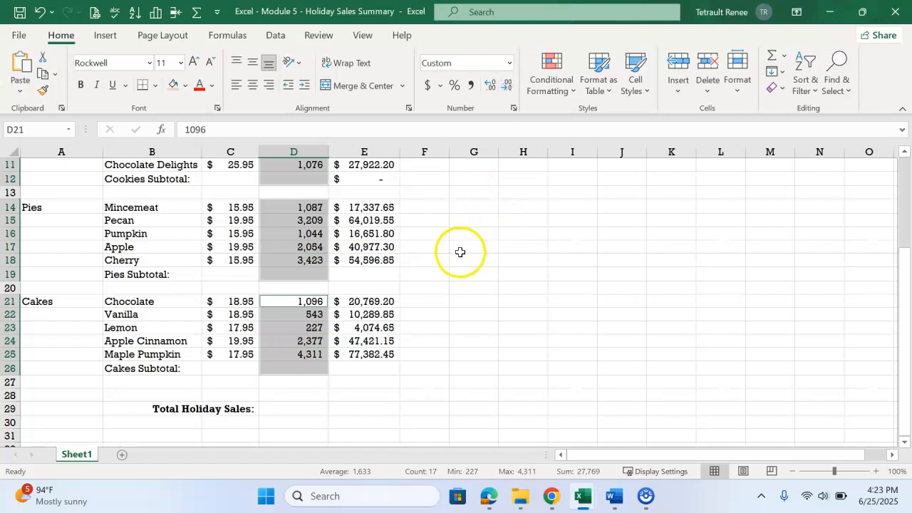
{"action": "scroll", "coordinate": [417, 266], "scroll_direction": "up", "scroll_amount": 2}
{"action": "scroll", "coordinate": [416, 266], "scroll_direction": "up", "scroll_amount": 1}
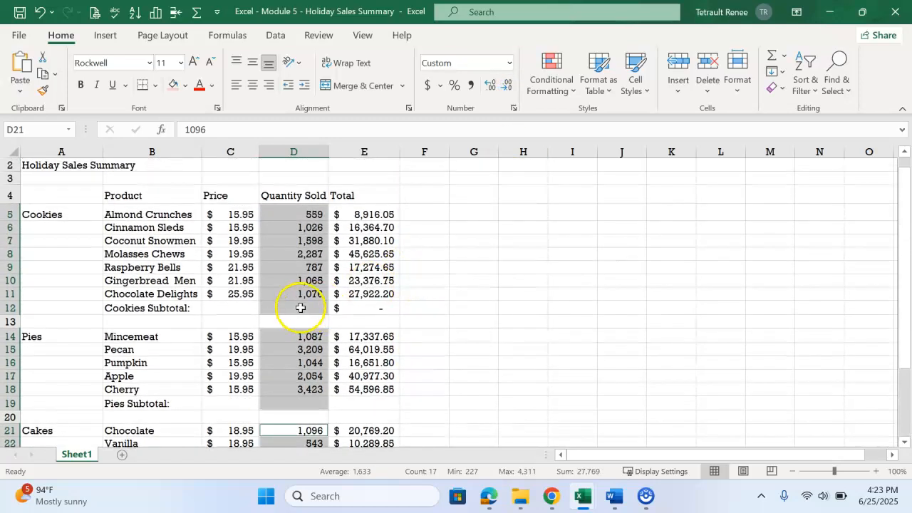
Sum the cookie quantities D5:D11 in D12 and copy the formula across to the Cookies Subtotal's Total cell E12.
{"action": "left_click", "coordinate": [296, 308]}
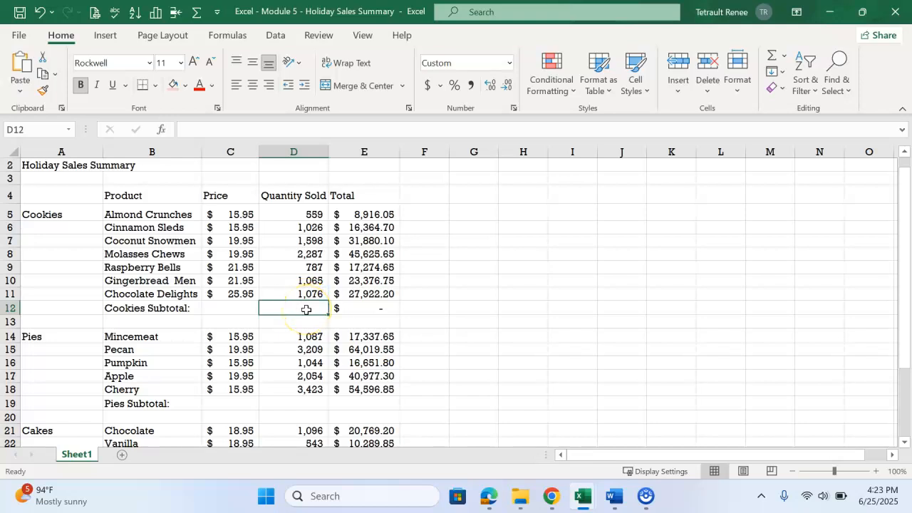
{"action": "left_click", "coordinate": [774, 56]}
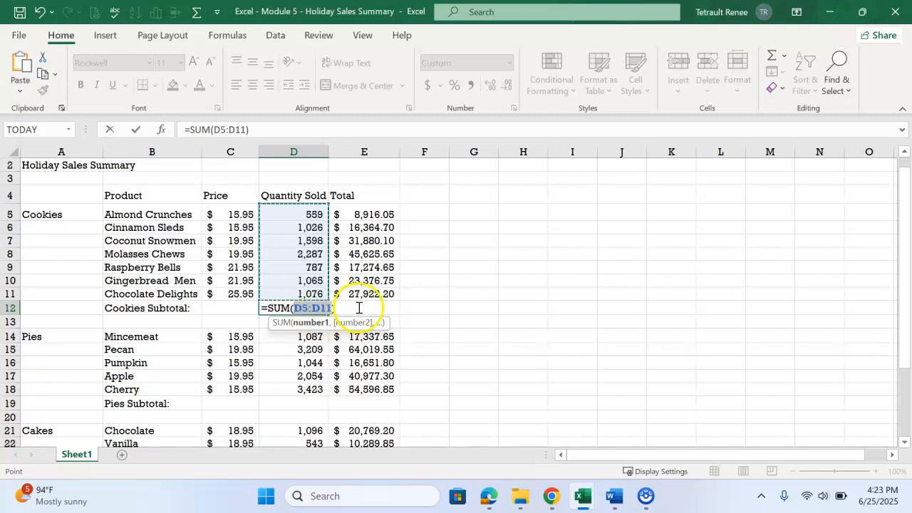
{"action": "key", "text": "Tab"}
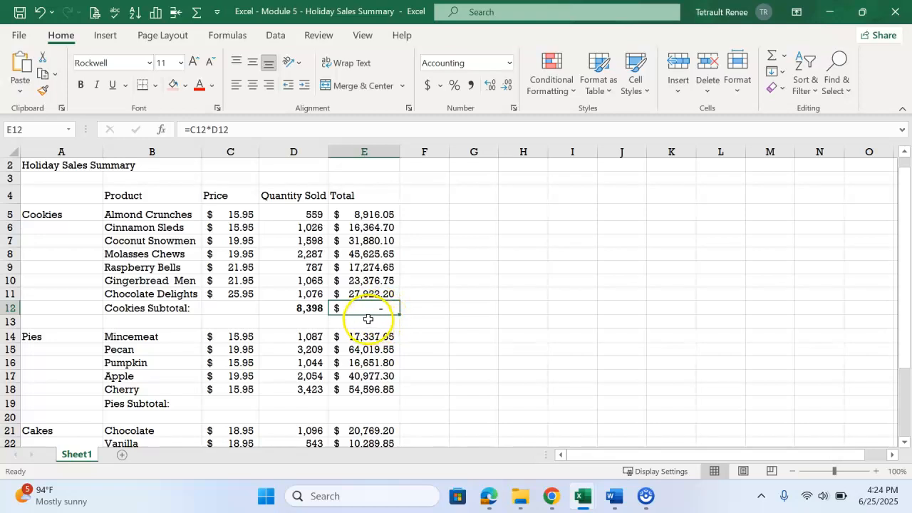
{"action": "left_click", "coordinate": [318, 310]}
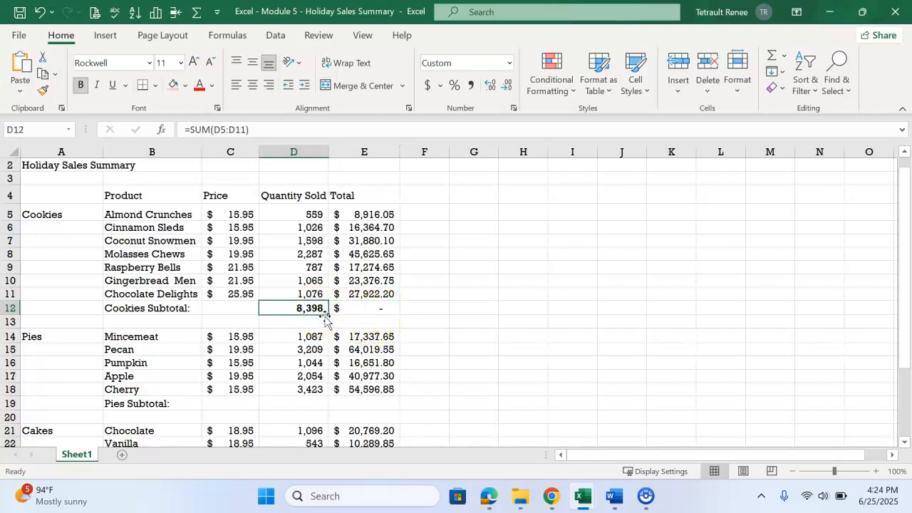
{"action": "left_click_drag", "start_coordinate": [329, 315], "coordinate": [405, 316]}
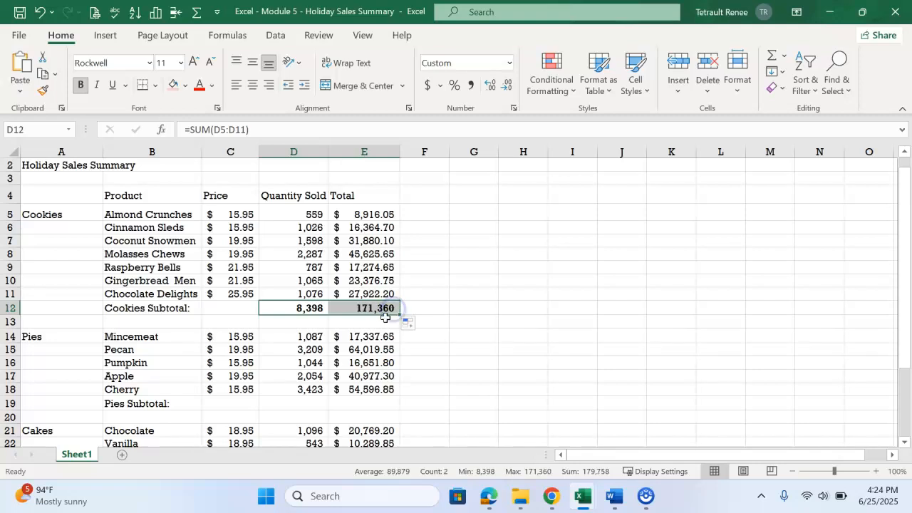
Compare the subtotal formulas in D12 and E12 and apply the Accounting Number Format to E12.
{"action": "left_click", "coordinate": [352, 312]}
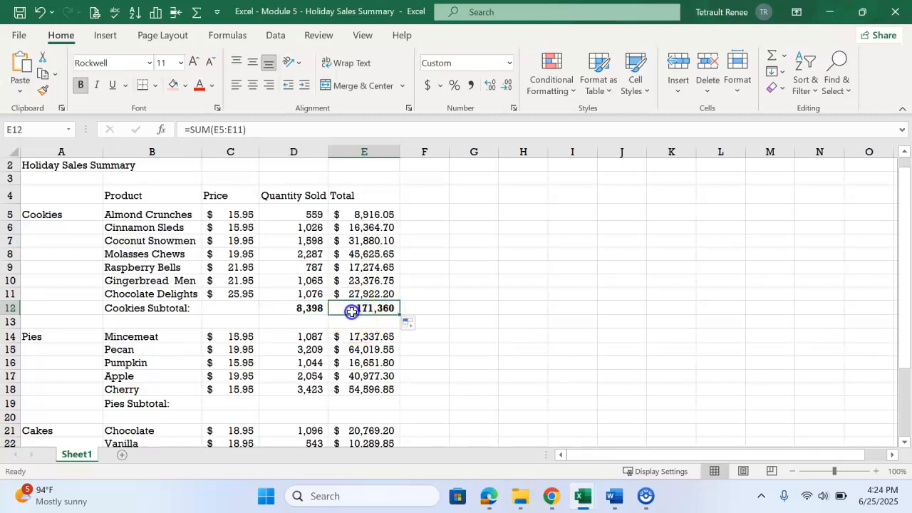
{"action": "left_click", "coordinate": [288, 309]}
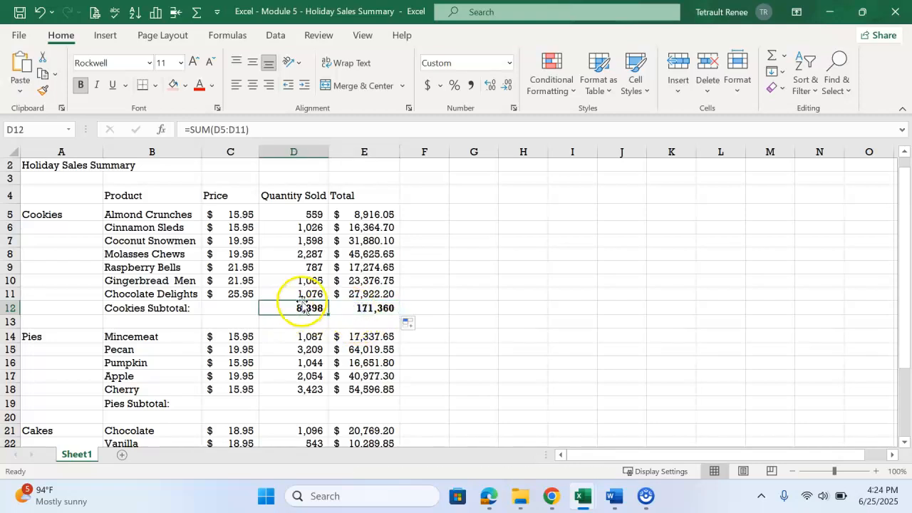
{"action": "left_click", "coordinate": [355, 300]}
{"action": "left_click", "coordinate": [356, 310]}
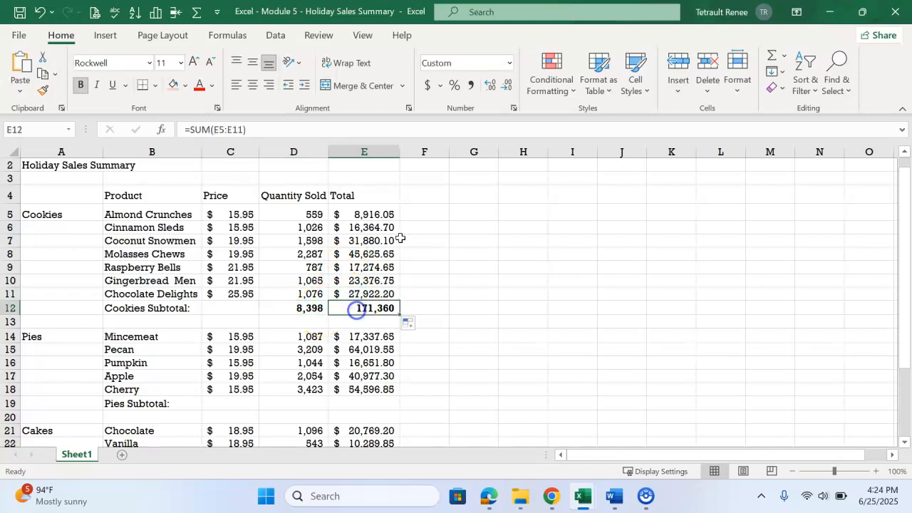
{"action": "left_click", "coordinate": [427, 87]}
Calculate the Pies Subtotal by summing D14:D18 in D19 and E14:E18 in E19.
{"action": "scroll", "coordinate": [388, 341], "scroll_direction": "down", "scroll_amount": 1}
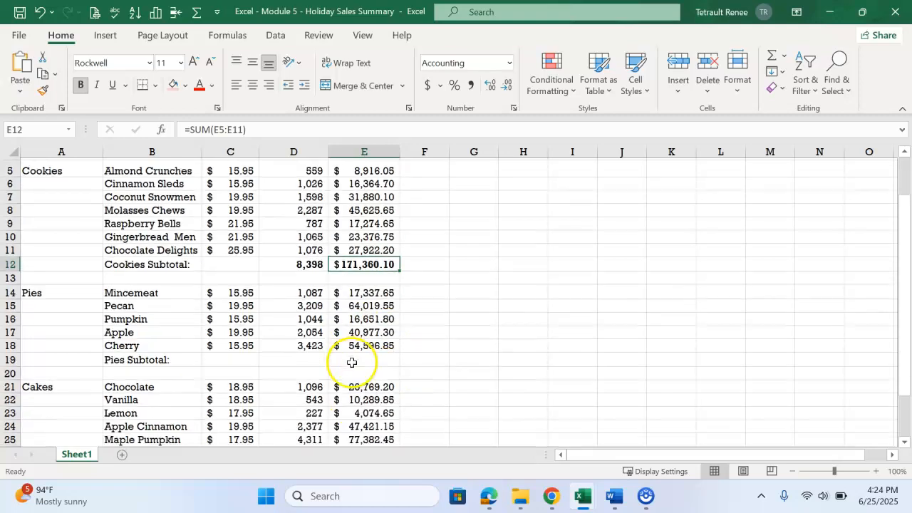
{"action": "left_click", "coordinate": [319, 357]}
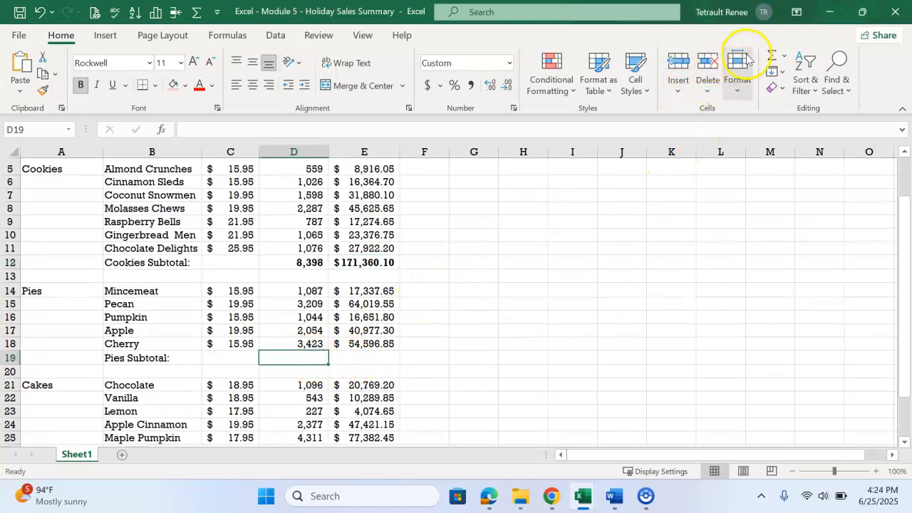
{"action": "left_click", "coordinate": [772, 57]}
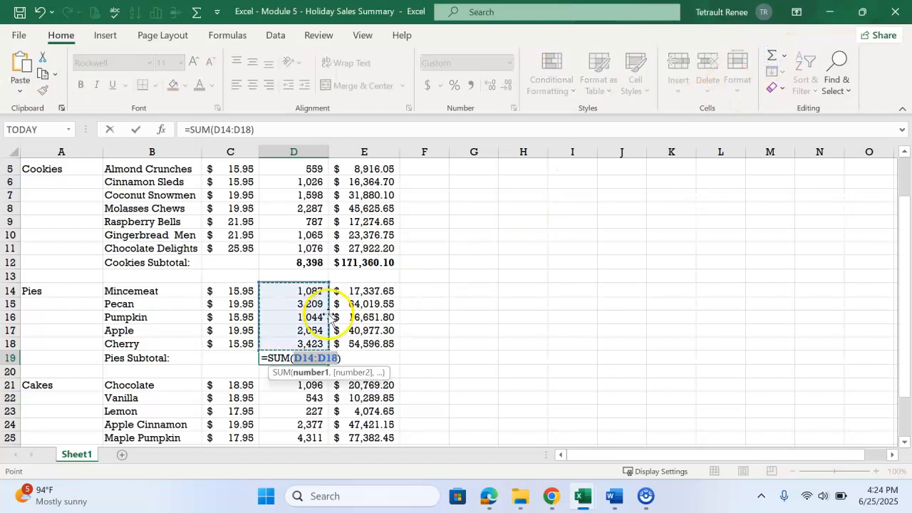
{"action": "key", "text": "Return"}
{"action": "left_click", "coordinate": [383, 360]}
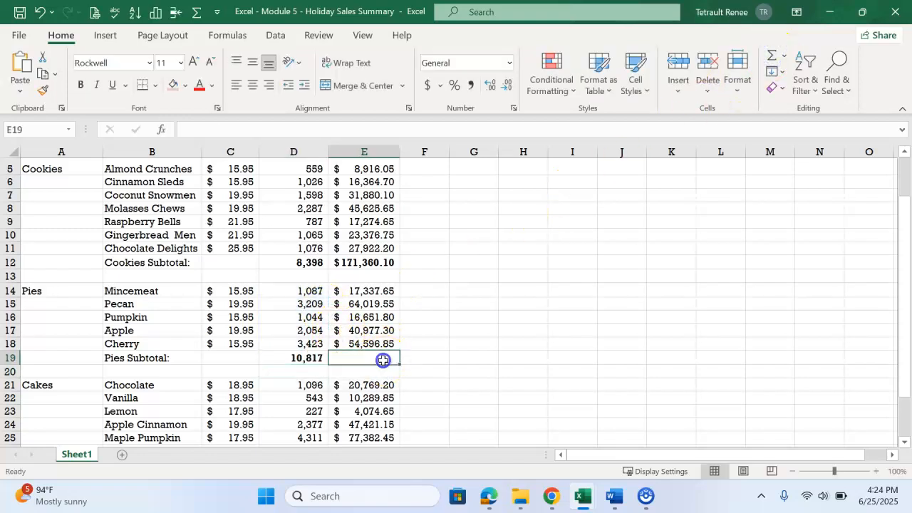
{"action": "left_click", "coordinate": [773, 57]}
{"action": "key", "text": "Return"}
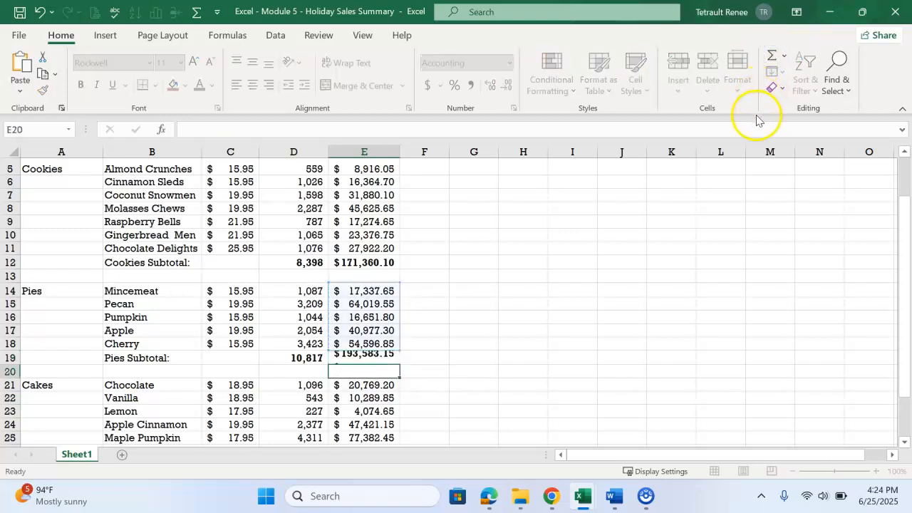
Calculate the Cakes Subtotal by summing the cake quantities in D26 and the cake totals in E26.
{"action": "scroll", "coordinate": [379, 335], "scroll_direction": "down", "scroll_amount": 2}
{"action": "left_click", "coordinate": [312, 374]}
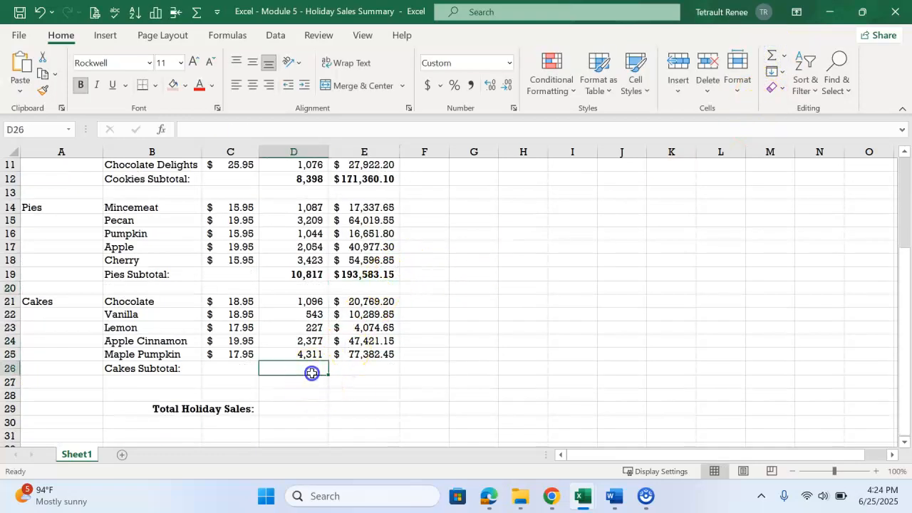
{"action": "left_click", "coordinate": [772, 56]}
{"action": "key", "text": "Return"}
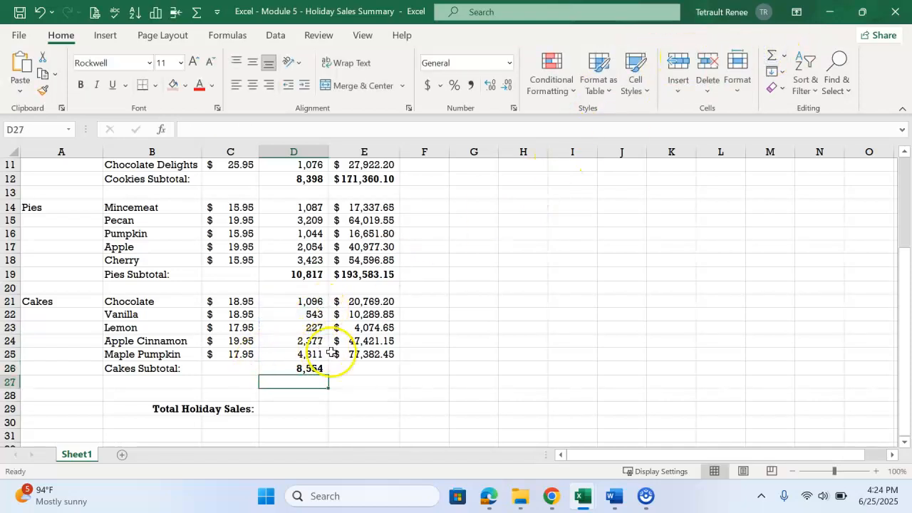
{"action": "left_click", "coordinate": [352, 368]}
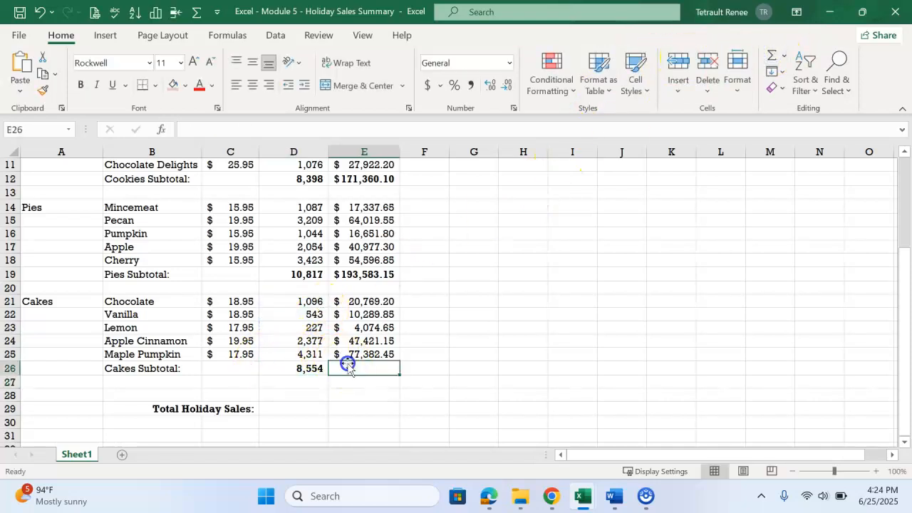
{"action": "left_click", "coordinate": [771, 60]}
{"action": "key", "text": "Return"}
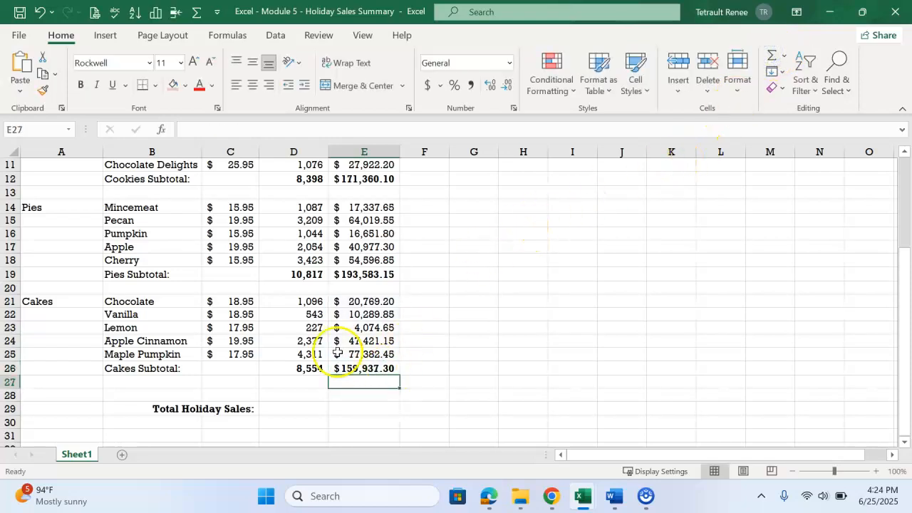
Examine the cookie, pie and cake subtotals within the Quantity Sold range D5:D26.
{"action": "left_click", "coordinate": [302, 408]}
{"action": "scroll", "coordinate": [427, 364], "scroll_direction": "up", "scroll_amount": 2}
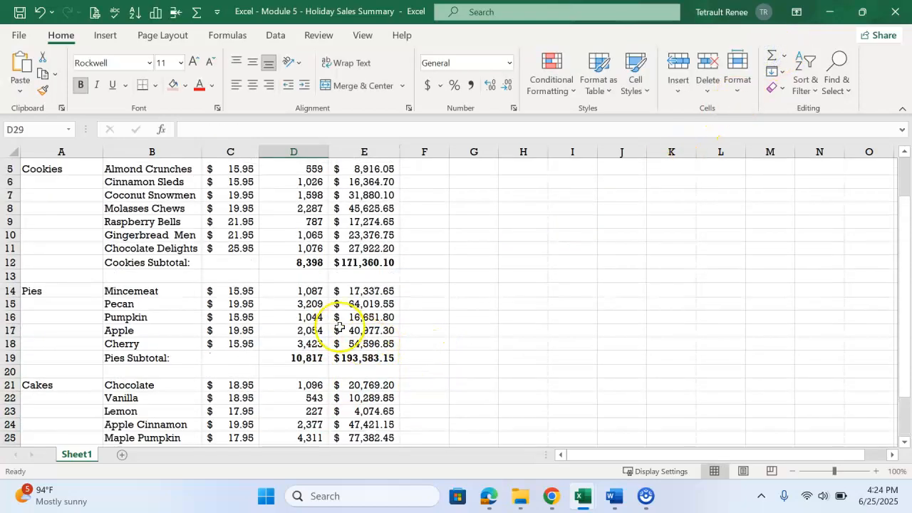
{"action": "left_click", "coordinate": [304, 262]}
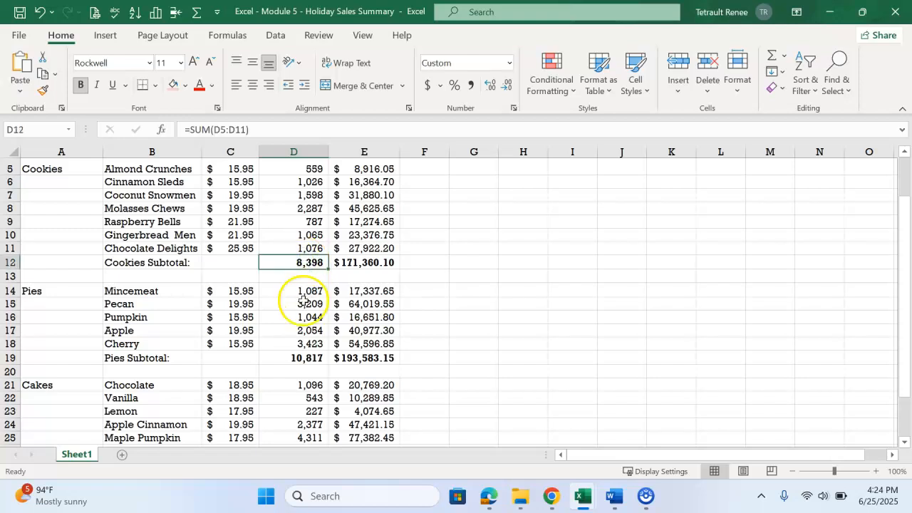
{"action": "left_click", "coordinate": [301, 358]}
{"action": "scroll", "coordinate": [389, 346], "scroll_direction": "down", "scroll_amount": 3}
{"action": "left_click", "coordinate": [291, 397]}
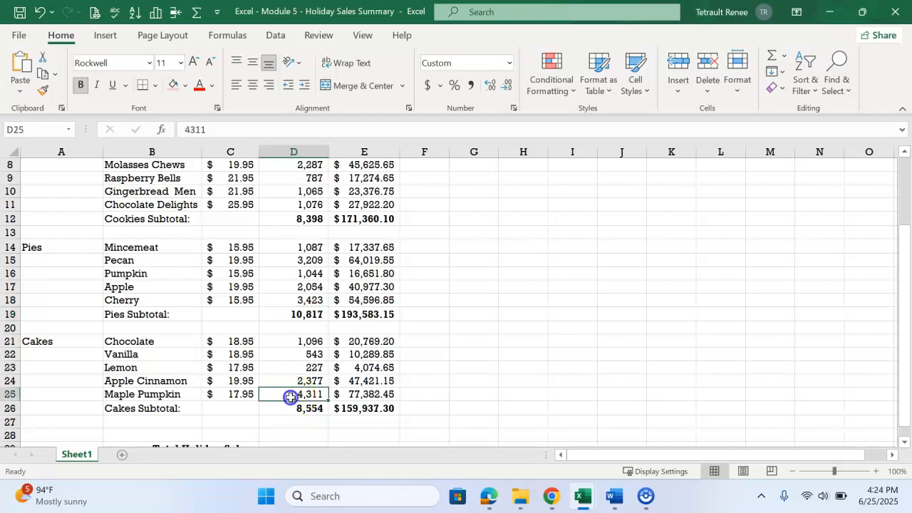
{"action": "scroll", "coordinate": [414, 356], "scroll_direction": "up", "scroll_amount": 2}
{"action": "left_click_drag", "start_coordinate": [307, 214], "coordinate": [306, 401]}
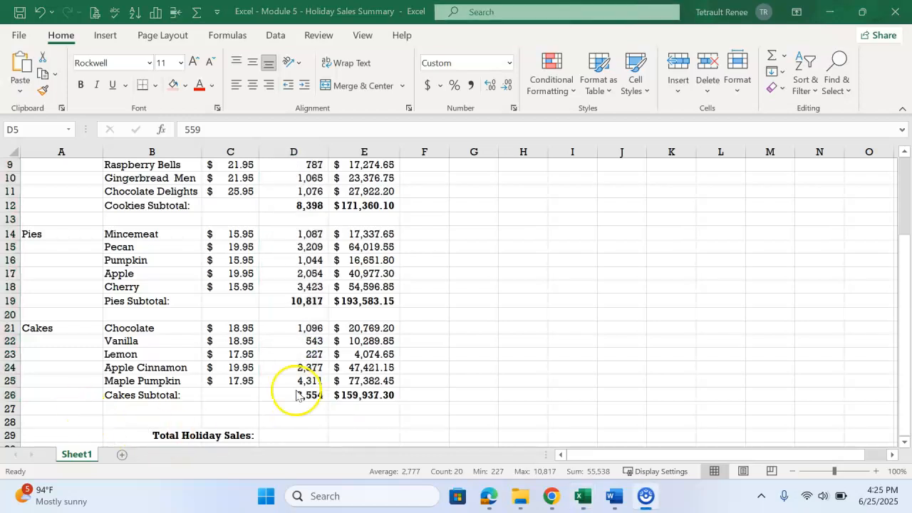
{"action": "scroll", "coordinate": [295, 385], "scroll_direction": "up", "scroll_amount": 1}
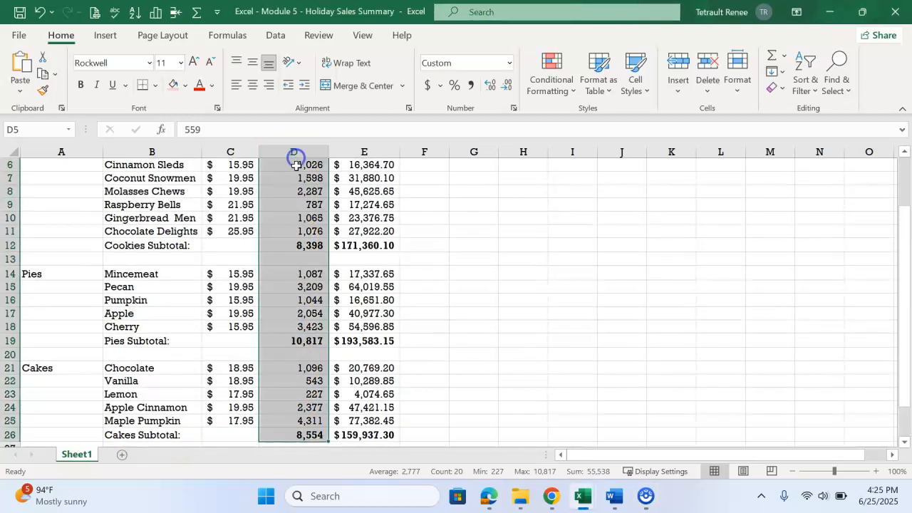
{"action": "scroll", "coordinate": [307, 258], "scroll_direction": "down", "scroll_amount": 2}
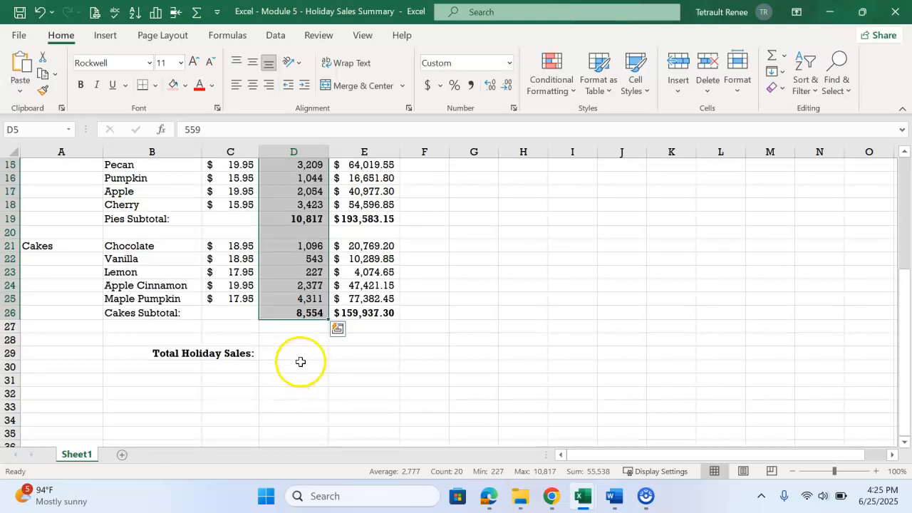
Enter the formula =D12+D19+D26 in D29 to add the three quantity subtotals for Total Holiday Sales.
{"action": "left_click", "coordinate": [304, 354]}
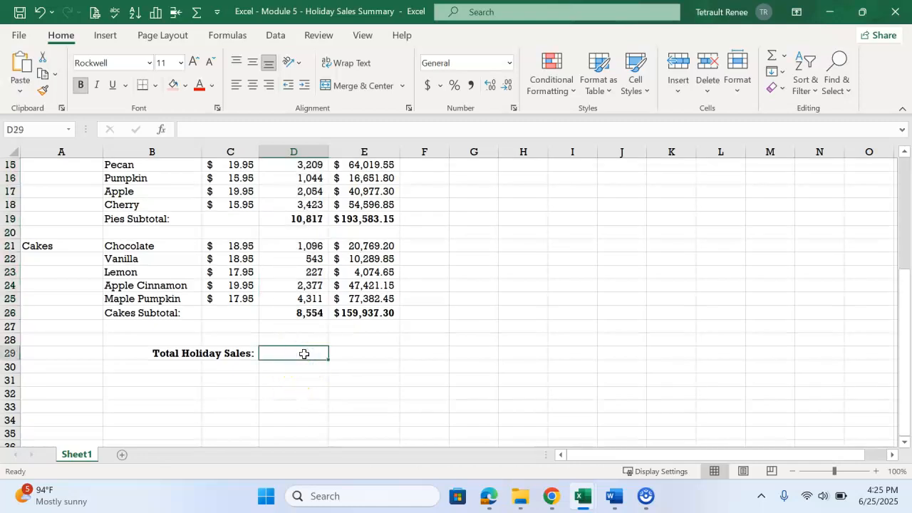
{"action": "type", "text": "="}
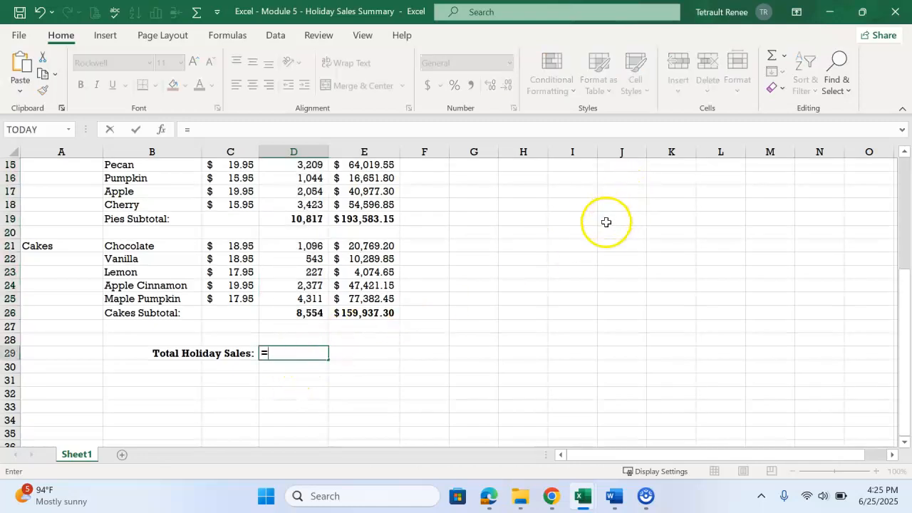
{"action": "scroll", "coordinate": [546, 206], "scroll_direction": "up", "scroll_amount": 4}
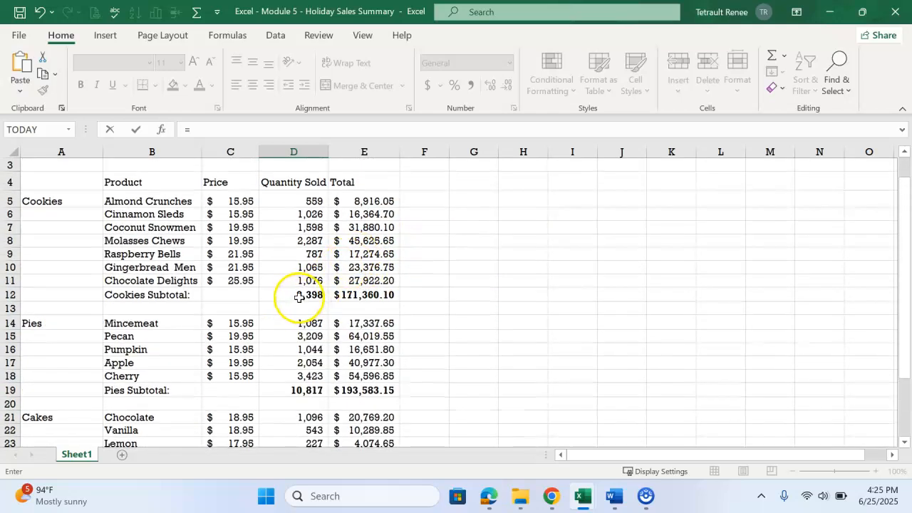
{"action": "left_click", "coordinate": [300, 297]}
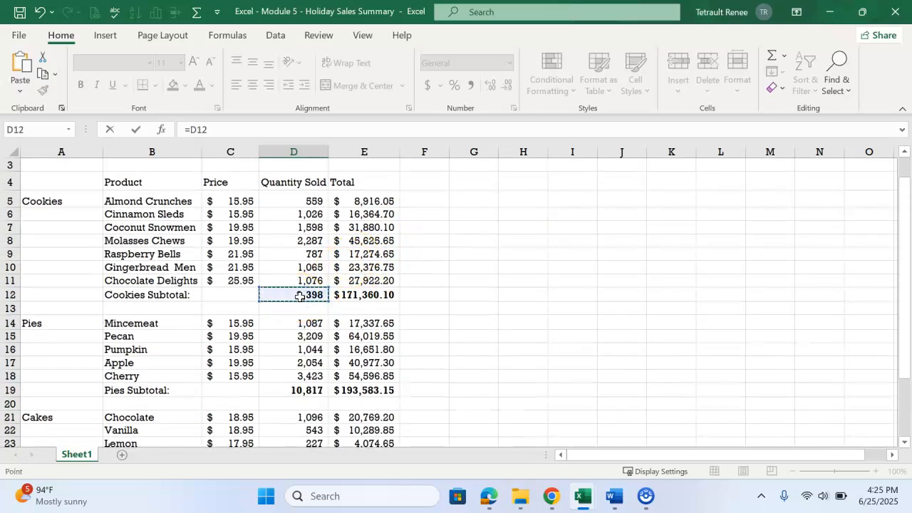
{"action": "type", "text": "+"}
{"action": "left_click", "coordinate": [310, 390]}
{"action": "type", "text": "+"}
{"action": "scroll", "coordinate": [328, 374], "scroll_direction": "down", "scroll_amount": 3}
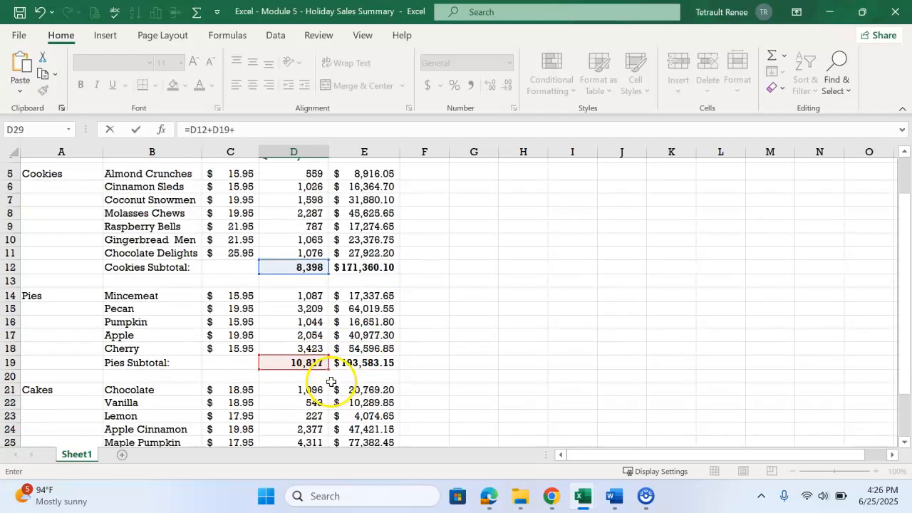
{"action": "left_click", "coordinate": [320, 360]}
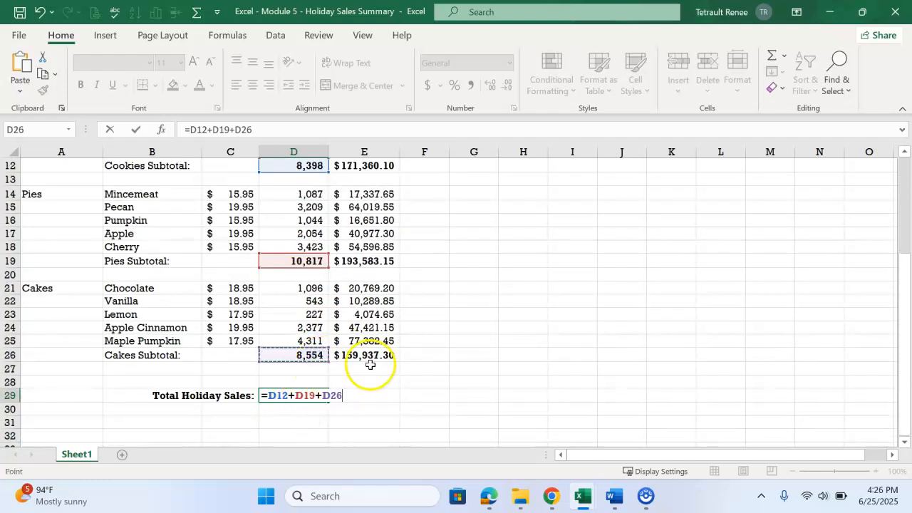
{"action": "key", "text": "Return"}
Copy the Total Holiday Sales formula from D29 to E29 and apply the Accounting Number Format to E29.
{"action": "left_click", "coordinate": [297, 398]}
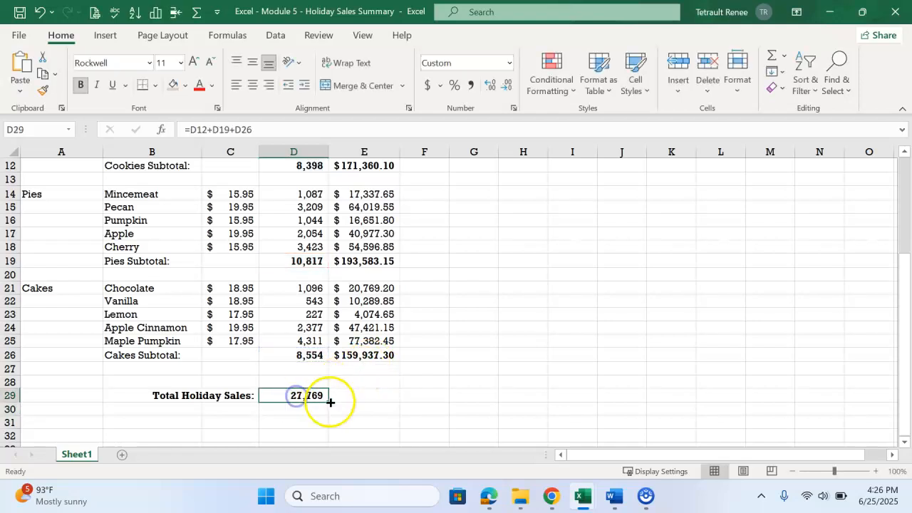
{"action": "left_click_drag", "start_coordinate": [331, 402], "coordinate": [393, 397]}
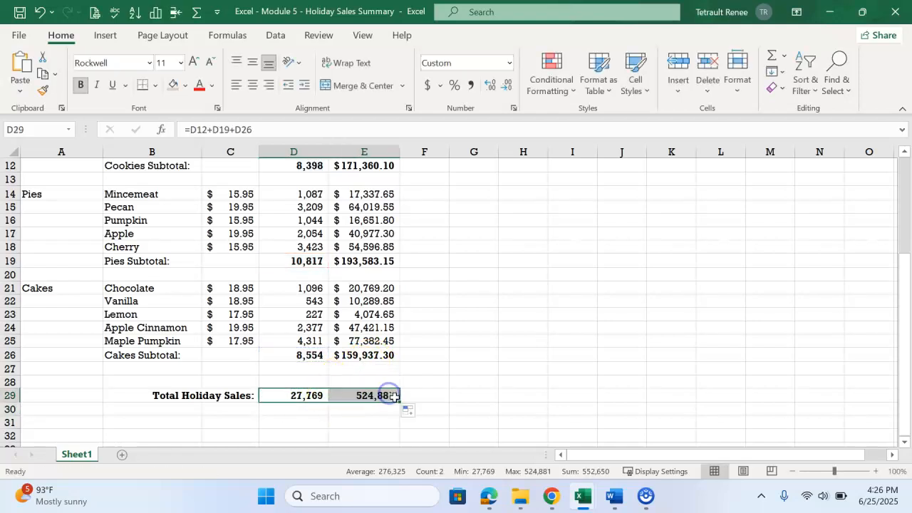
{"action": "left_click", "coordinate": [386, 398]}
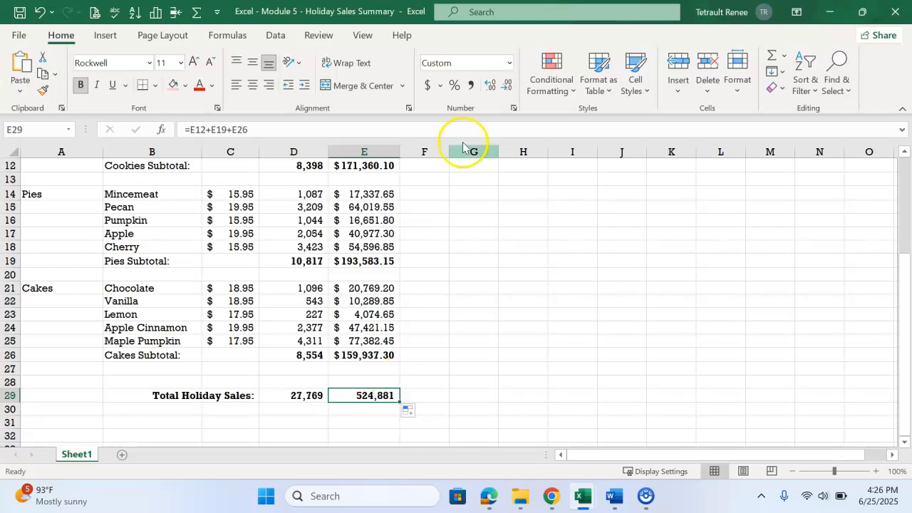
{"action": "left_click", "coordinate": [430, 85]}
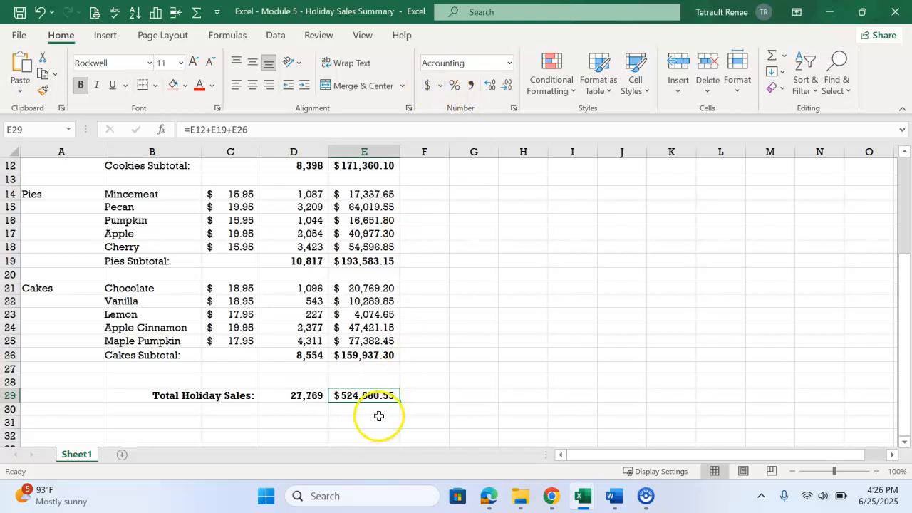
{"action": "left_click", "coordinate": [307, 397]}
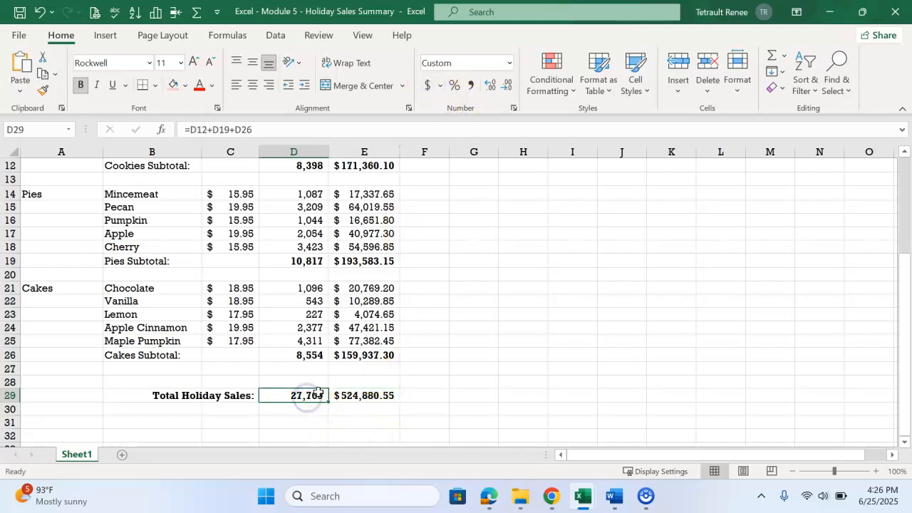
{"action": "left_click", "coordinate": [354, 400]}
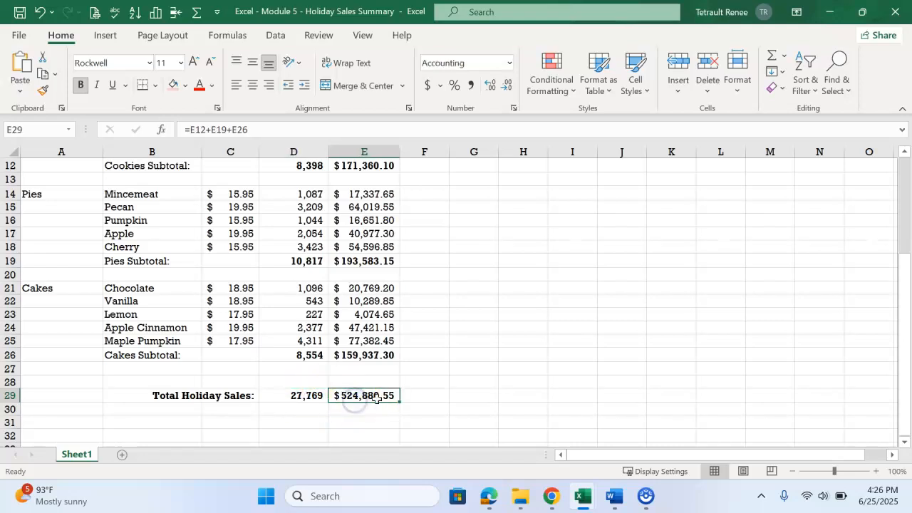
Merge B12:C12 and right-align the Cookies Subtotal label in it.
{"action": "scroll", "coordinate": [371, 397], "scroll_direction": "up", "scroll_amount": 4}
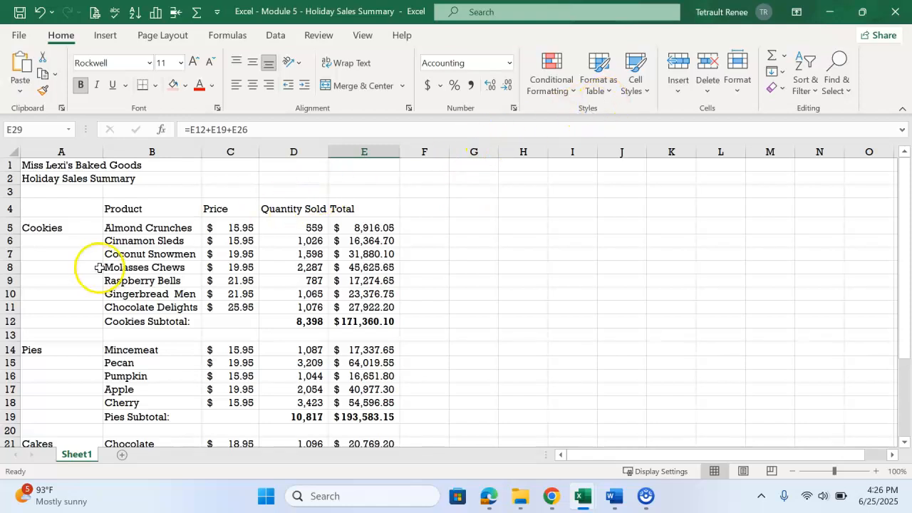
{"action": "left_click", "coordinate": [133, 322]}
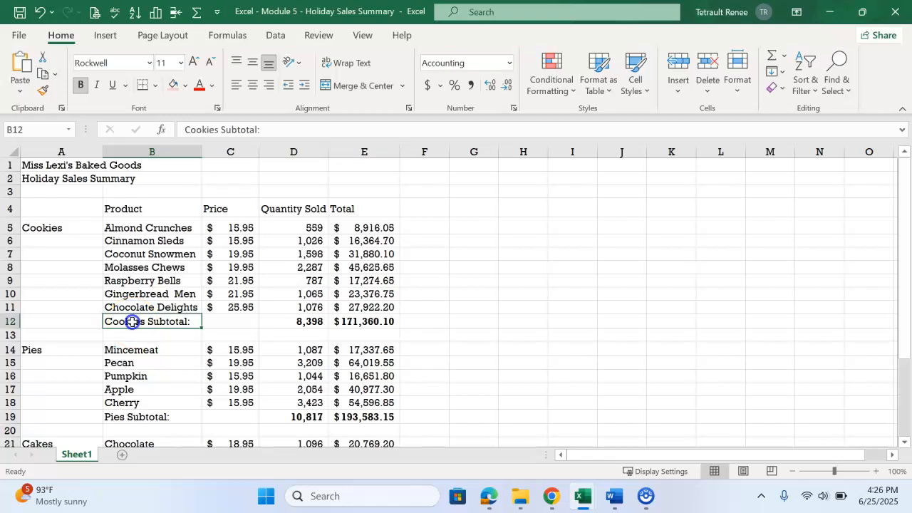
{"action": "left_click", "coordinate": [222, 322]}
{"action": "left_click", "coordinate": [162, 322]}
{"action": "left_click", "coordinate": [235, 324]}
{"action": "left_click_drag", "start_coordinate": [183, 320], "coordinate": [242, 322]}
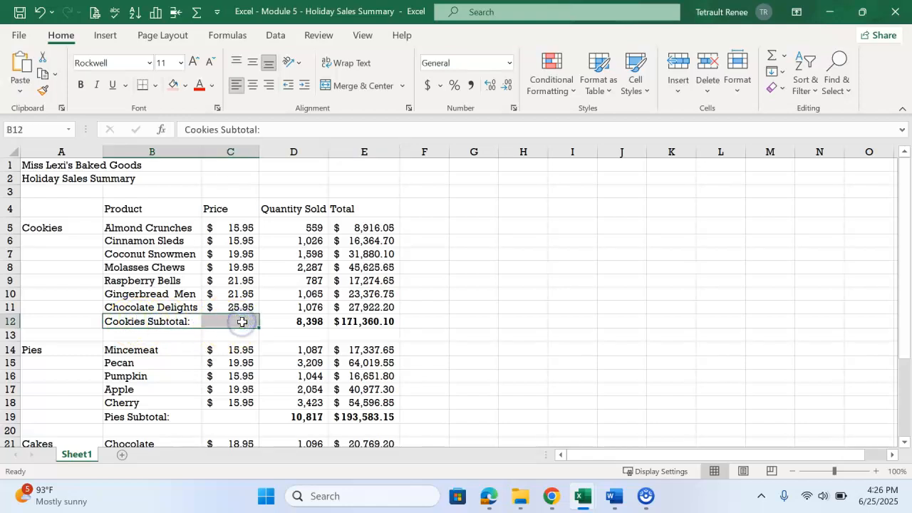
{"action": "left_click", "coordinate": [365, 87]}
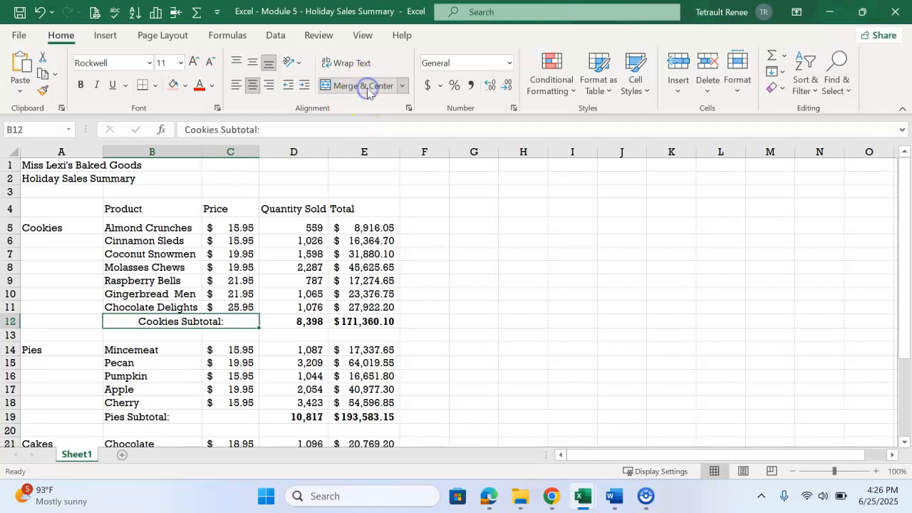
{"action": "left_click", "coordinate": [269, 87]}
Merge B19:C19 and right-align the Pies Subtotal label in it.
{"action": "scroll", "coordinate": [183, 349], "scroll_direction": "down", "scroll_amount": 1}
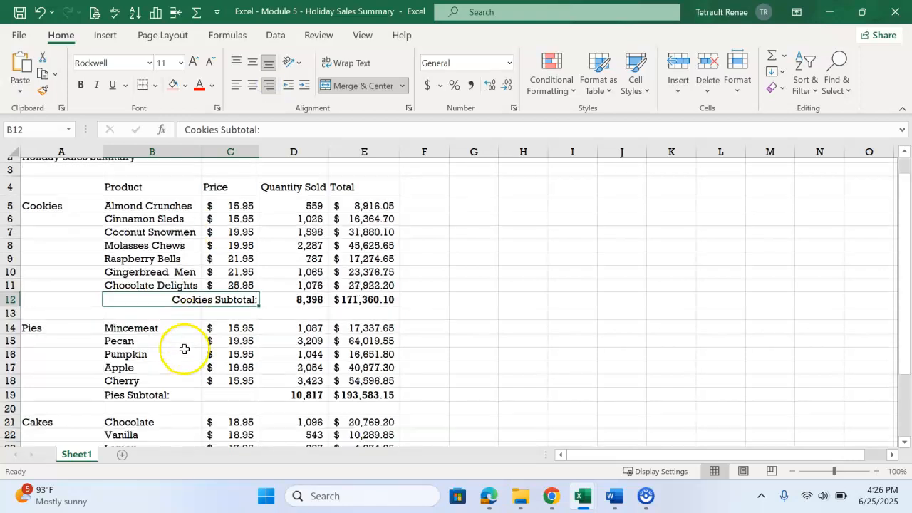
{"action": "left_click_drag", "start_coordinate": [141, 379], "coordinate": [223, 377]}
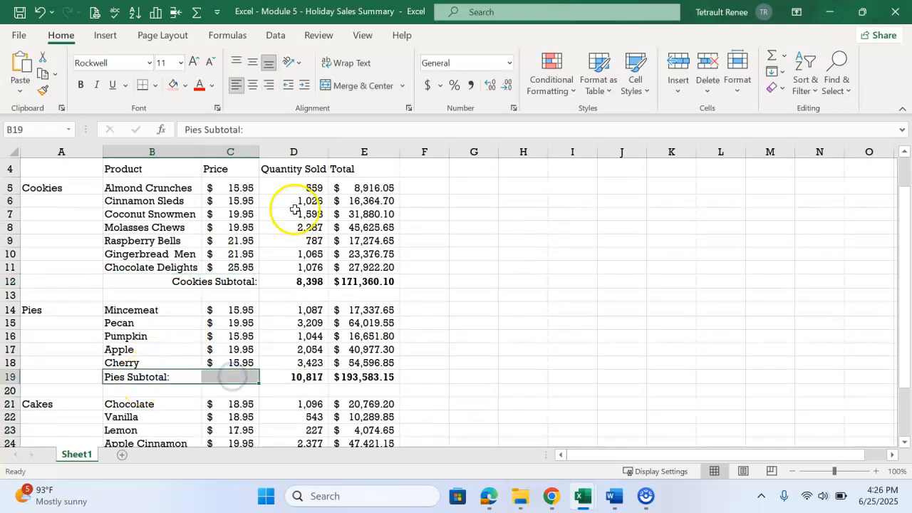
{"action": "left_click", "coordinate": [351, 86]}
{"action": "left_click", "coordinate": [269, 85]}
Merge B26:C26 and right-align the Cakes Subtotal label in it.
{"action": "scroll", "coordinate": [228, 357], "scroll_direction": "down", "scroll_amount": 3}
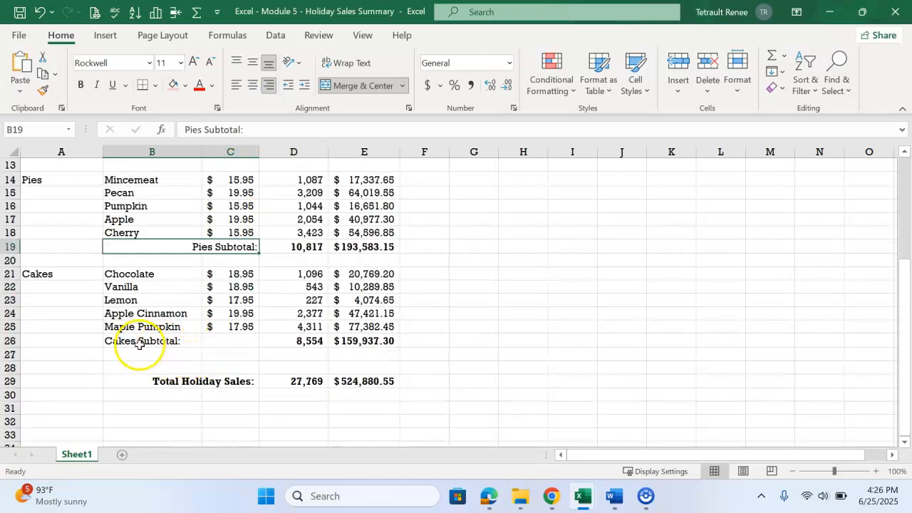
{"action": "left_click_drag", "start_coordinate": [123, 342], "coordinate": [234, 341]}
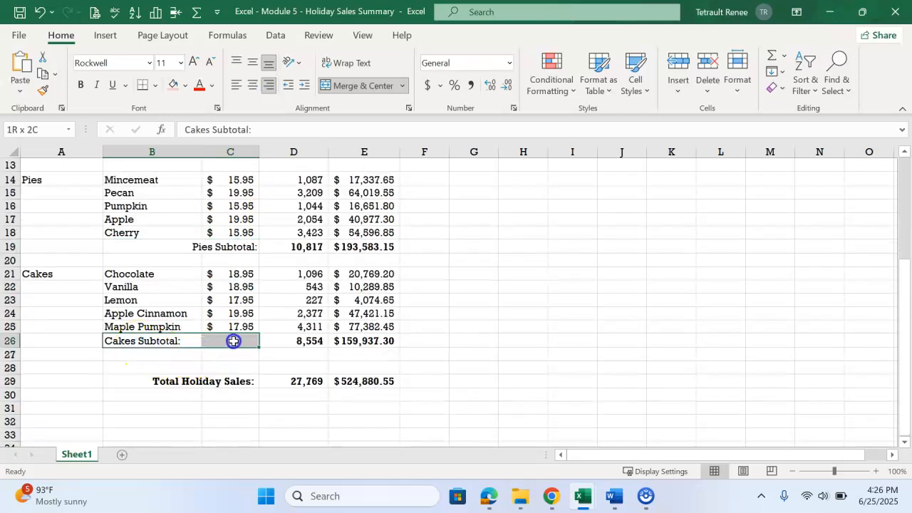
{"action": "left_click", "coordinate": [216, 387]}
{"action": "left_click", "coordinate": [178, 382]}
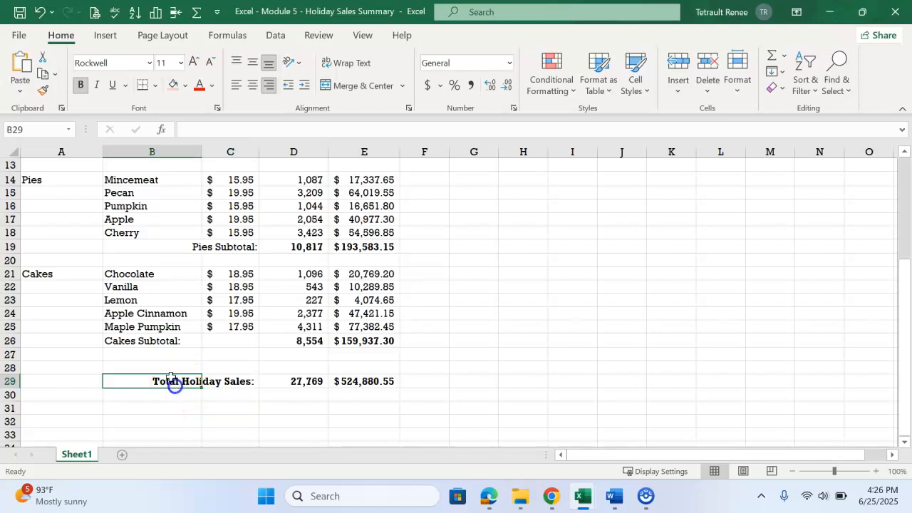
{"action": "left_click_drag", "start_coordinate": [176, 340], "coordinate": [222, 340]}
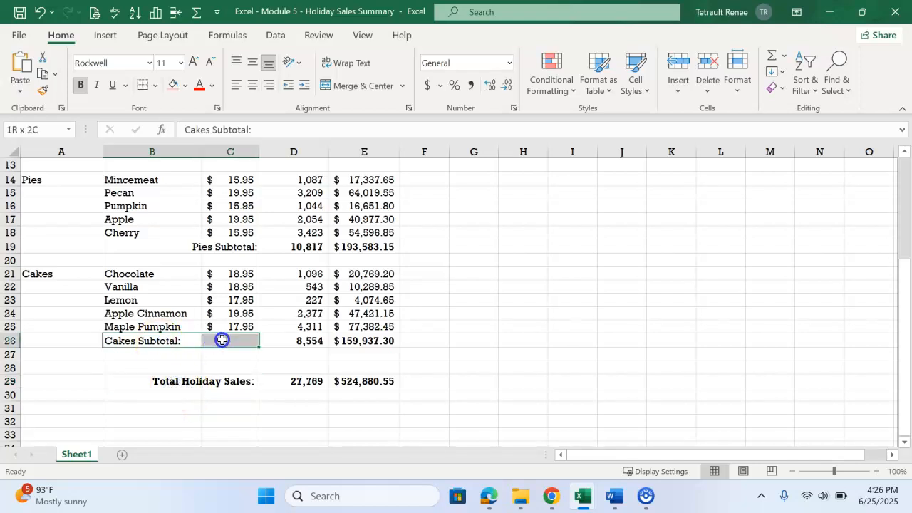
{"action": "left_click", "coordinate": [352, 86]}
{"action": "left_click", "coordinate": [270, 86]}
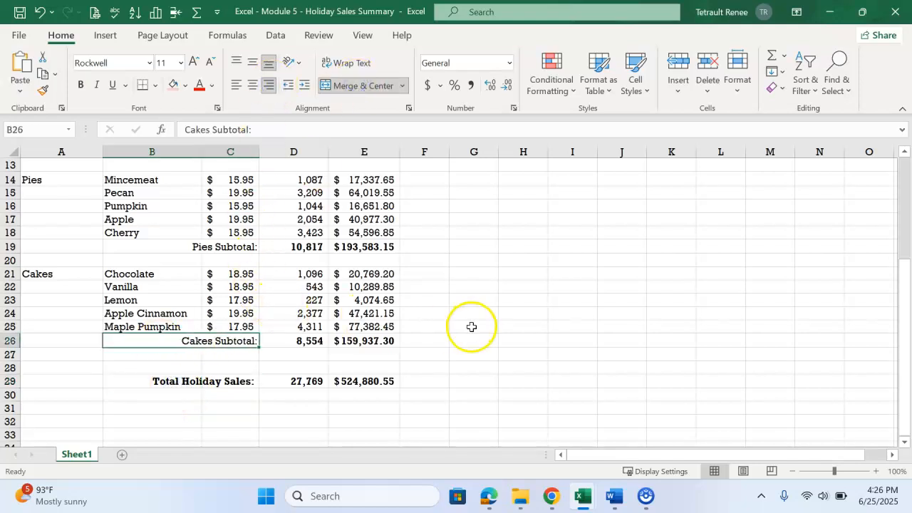
Check the finished example PDF in the browser, return to the worksheet, and merge and center the Cookies label over A5:A11.
{"action": "scroll", "coordinate": [449, 328], "scroll_direction": "up", "scroll_amount": 3}
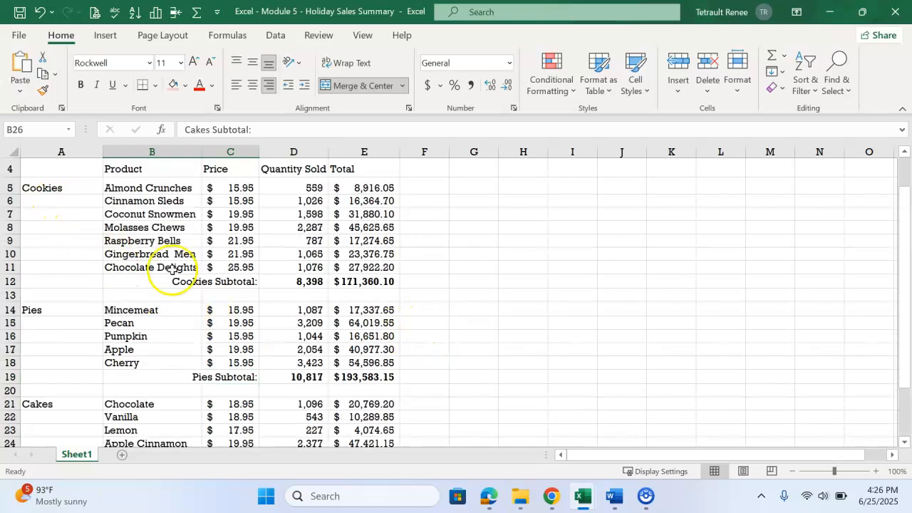
{"action": "key", "text": "alt+Tab"}
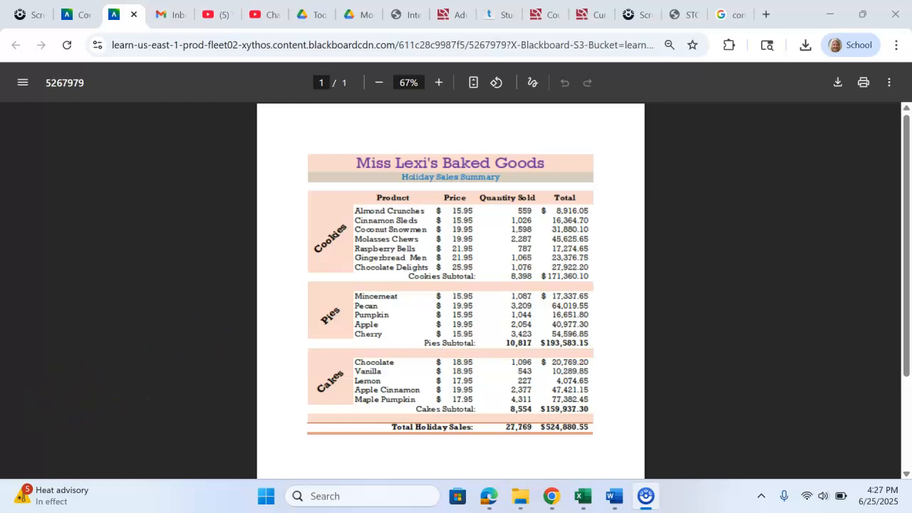
{"action": "key", "text": "alt+Tab"}
{"action": "left_click", "coordinate": [74, 185]}
{"action": "left_click_drag", "start_coordinate": [74, 185], "coordinate": [73, 263]}
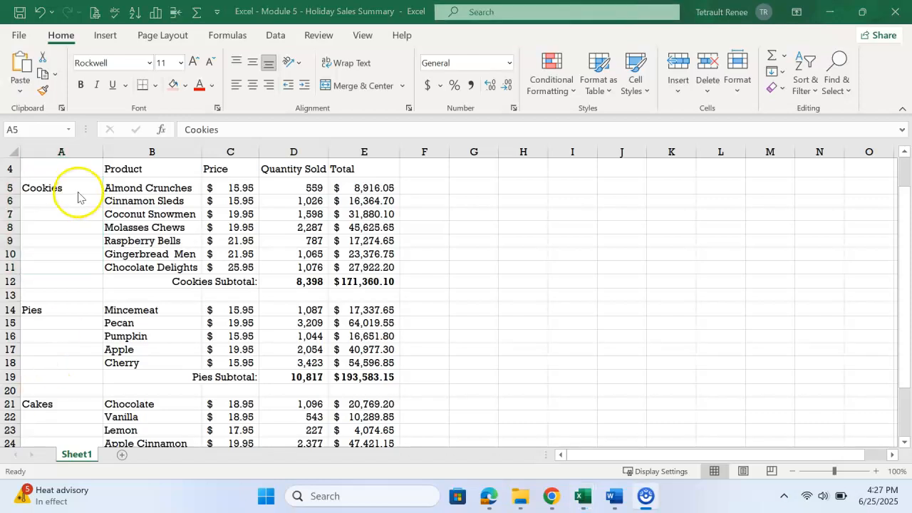
{"action": "left_click", "coordinate": [78, 191]}
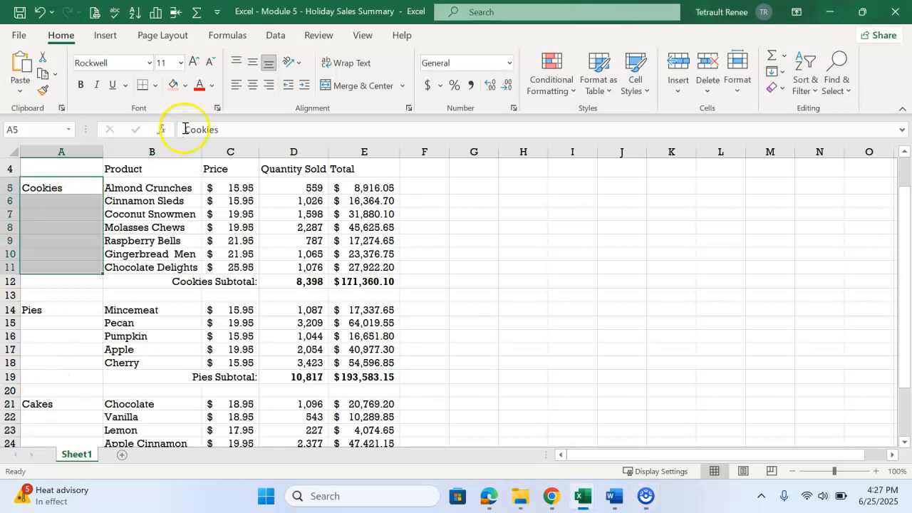
{"action": "left_click", "coordinate": [350, 86]}
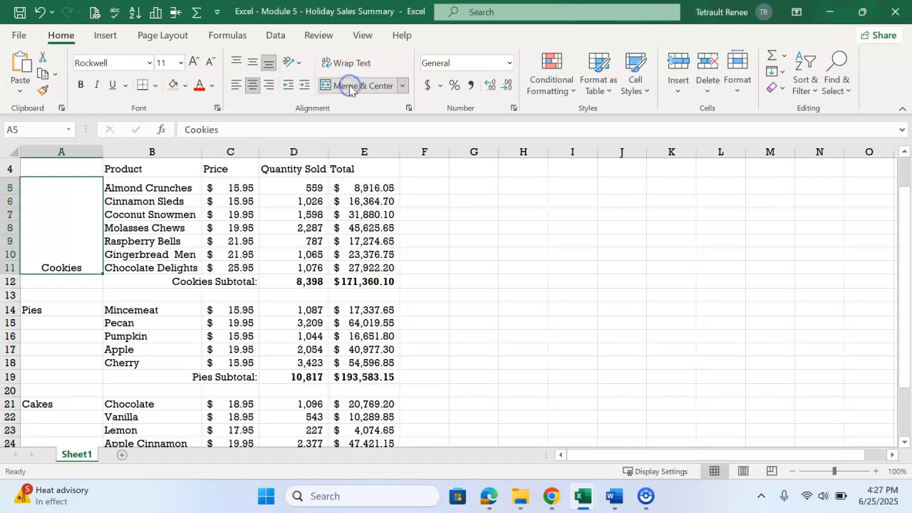
Middle-align the merged Cookies label, try the Angle Counterclockwise orientation, and set it to Vertical Text instead.
{"action": "left_click", "coordinate": [295, 64]}
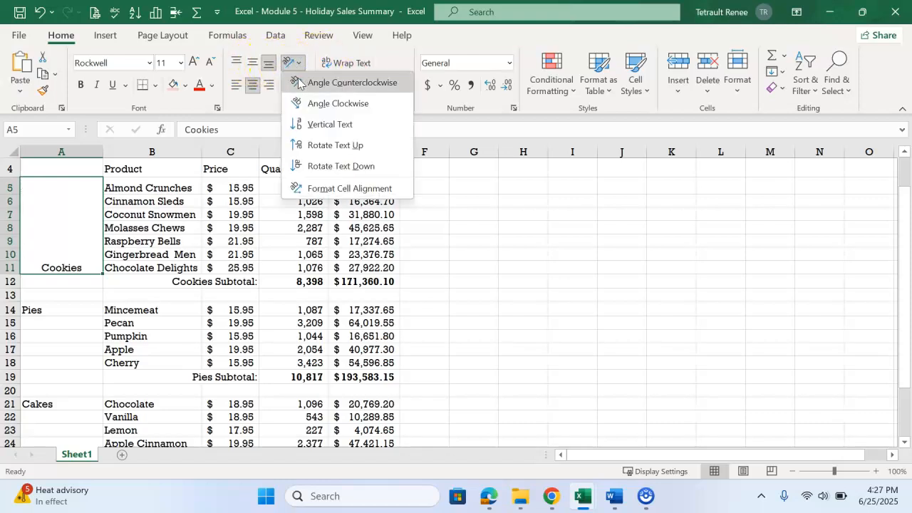
{"action": "left_click", "coordinate": [300, 86]}
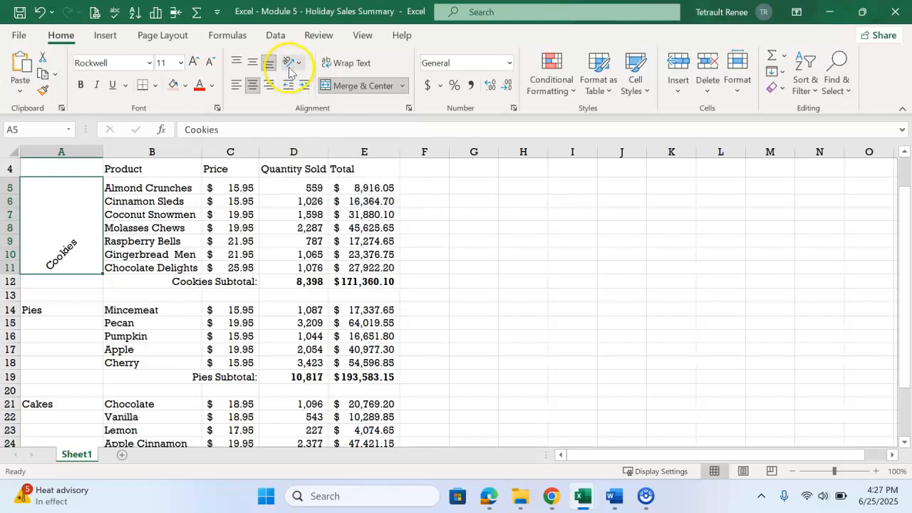
{"action": "left_click", "coordinate": [256, 64]}
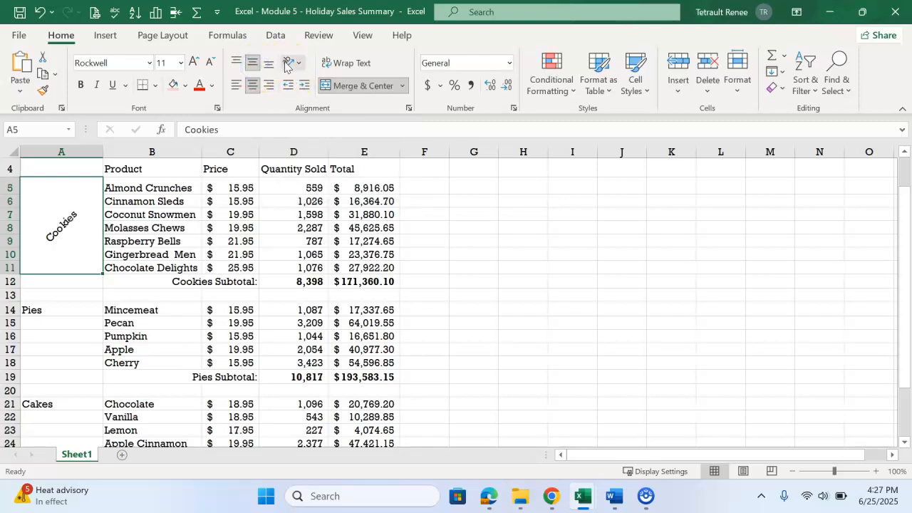
{"action": "left_click", "coordinate": [286, 64]}
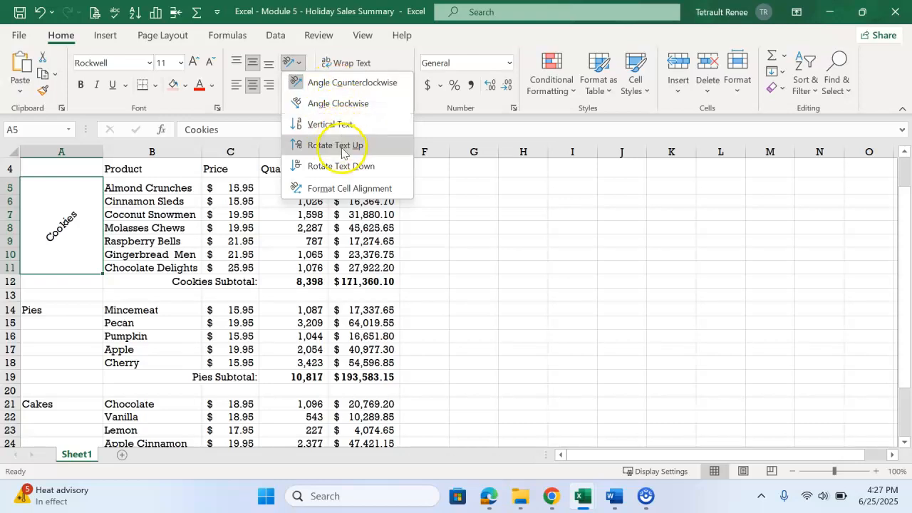
{"action": "left_click", "coordinate": [340, 126]}
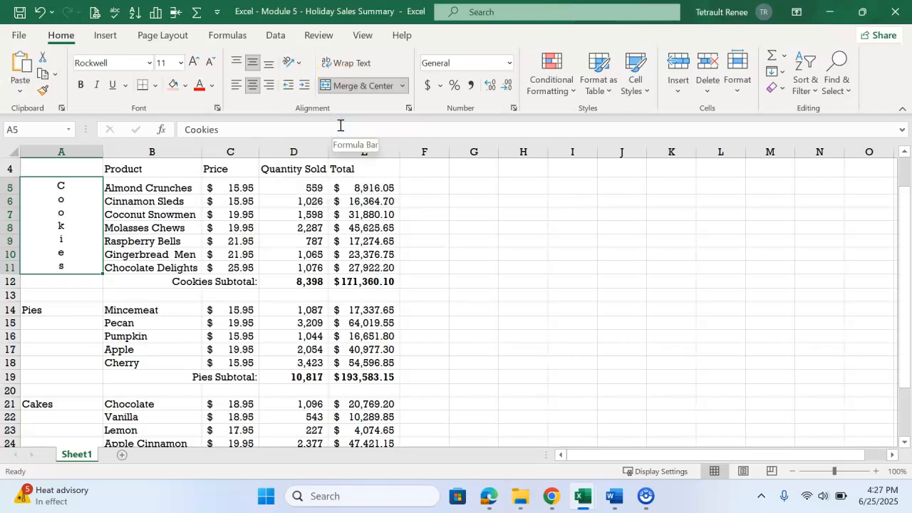
Merge and center the Pies label over A14:A18, middle-aligned with Vertical Text orientation.
{"action": "left_click", "coordinate": [54, 311]}
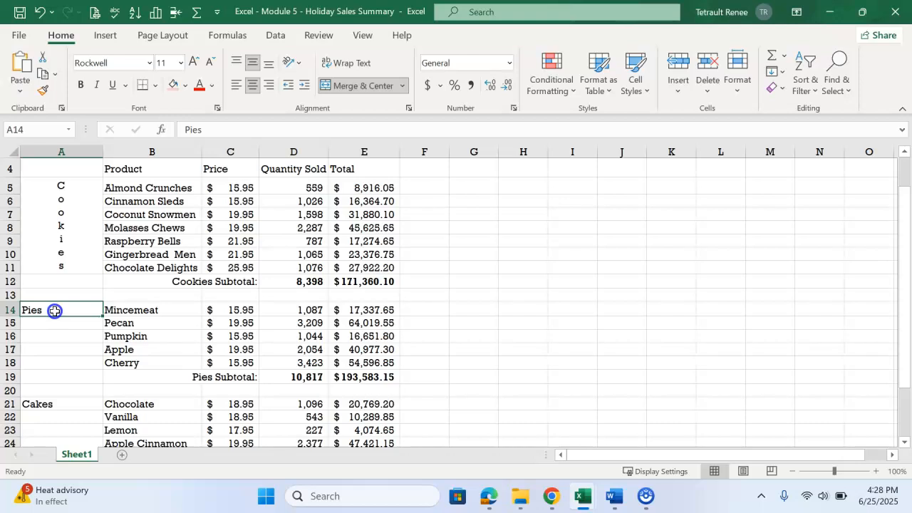
{"action": "left_click_drag", "start_coordinate": [54, 311], "coordinate": [56, 363]}
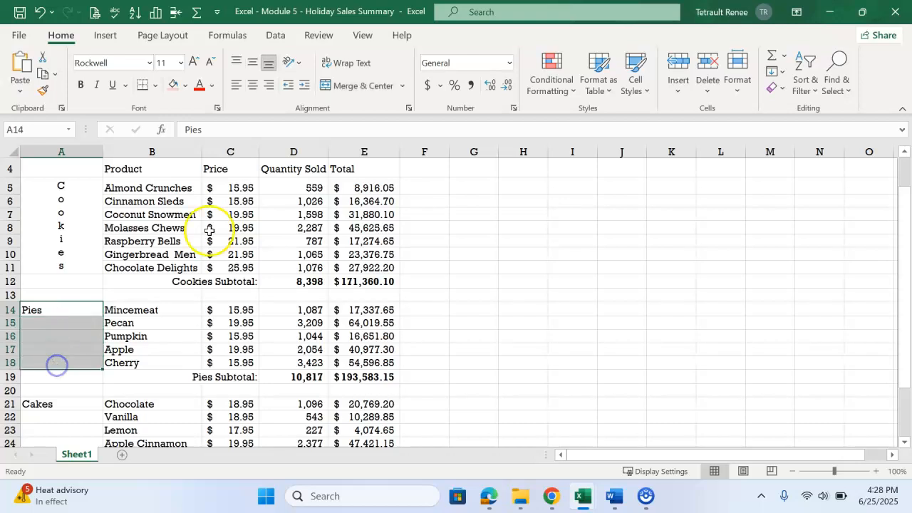
{"action": "left_click", "coordinate": [350, 93]}
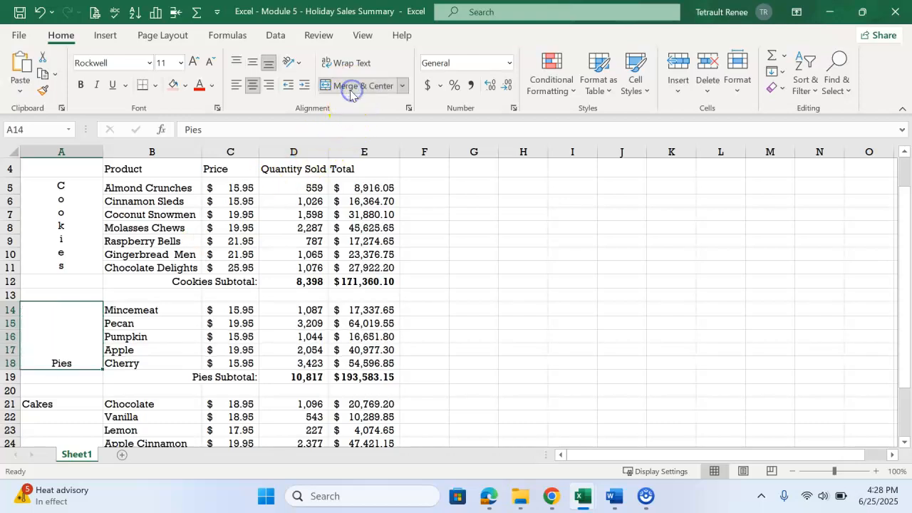
{"action": "left_click", "coordinate": [253, 64]}
{"action": "left_click", "coordinate": [303, 65]}
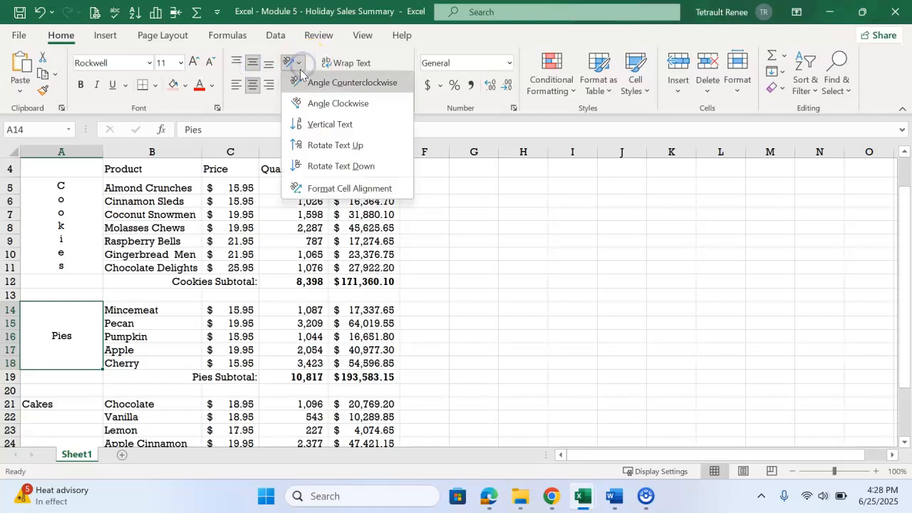
{"action": "left_click", "coordinate": [318, 126]}
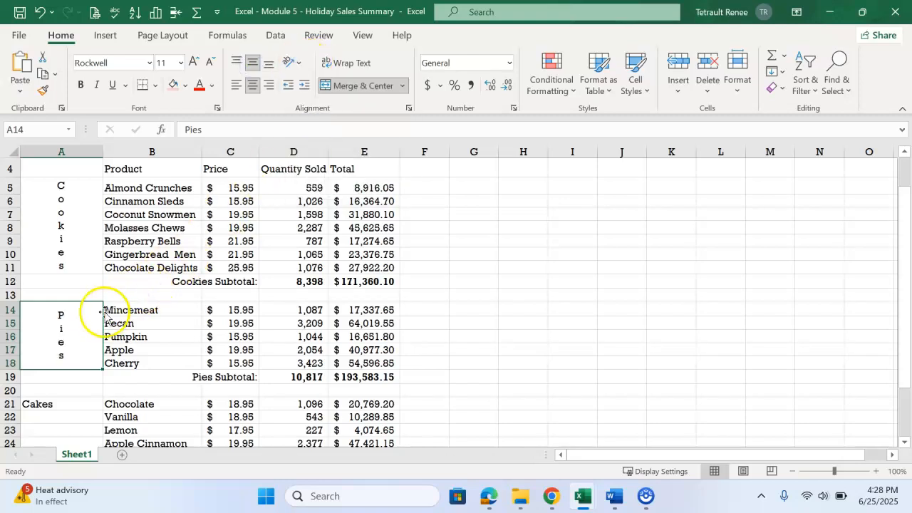
Merge and center the Cakes label over A21:A25, middle-aligned with Vertical Text orientation.
{"action": "scroll", "coordinate": [99, 314], "scroll_direction": "down", "scroll_amount": 2}
{"action": "left_click_drag", "start_coordinate": [83, 318], "coordinate": [87, 366]}
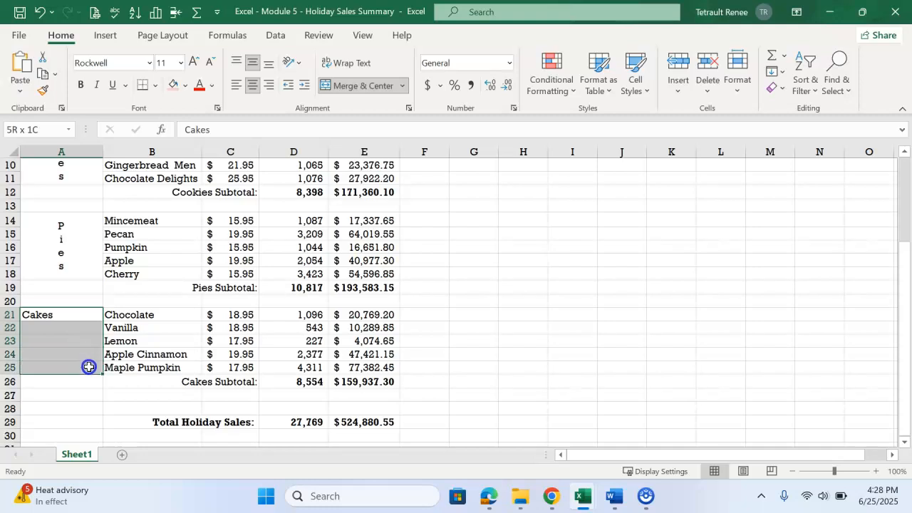
{"action": "left_click", "coordinate": [361, 86]}
{"action": "left_click", "coordinate": [252, 63]}
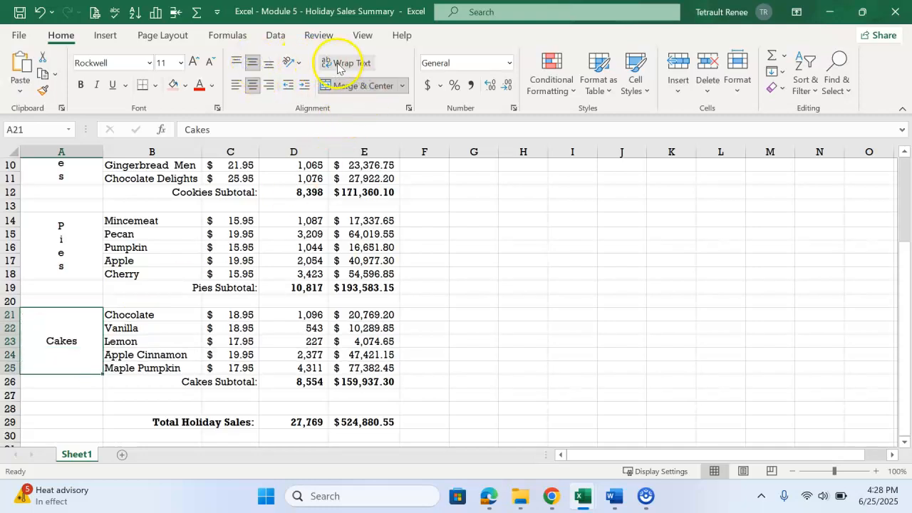
{"action": "left_click", "coordinate": [293, 63]}
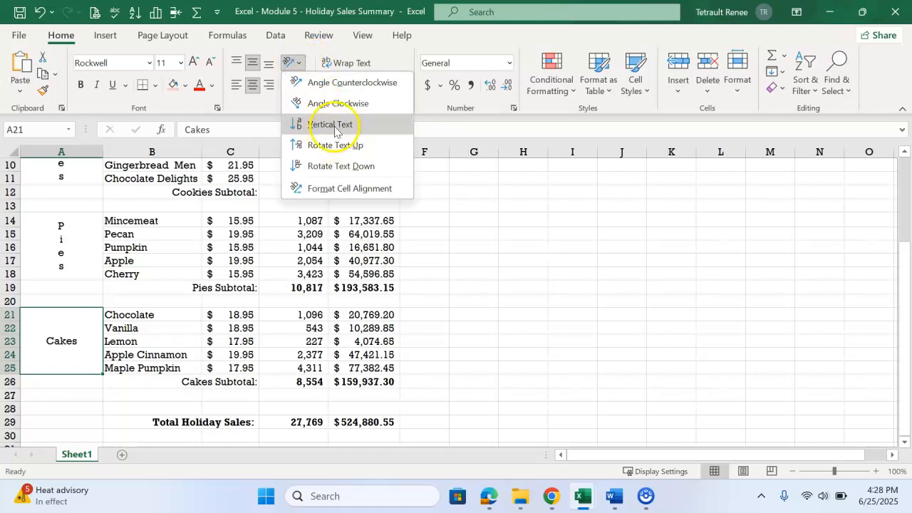
{"action": "left_click", "coordinate": [335, 127]}
Narrow column A to suit the vertical category labels and select A1:E1 for the worksheet title.
{"action": "scroll", "coordinate": [194, 243], "scroll_direction": "up", "scroll_amount": 3}
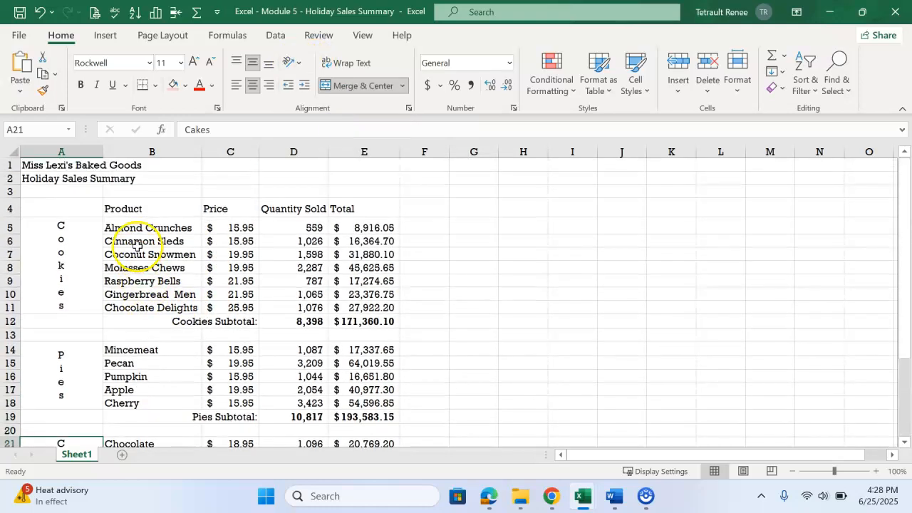
{"action": "left_click_drag", "start_coordinate": [104, 151], "coordinate": [68, 153]}
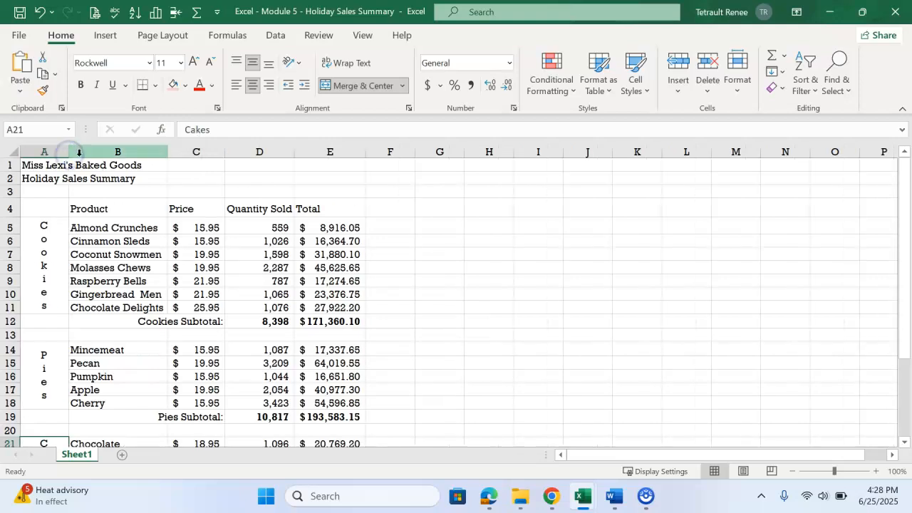
{"action": "left_click", "coordinate": [50, 228]}
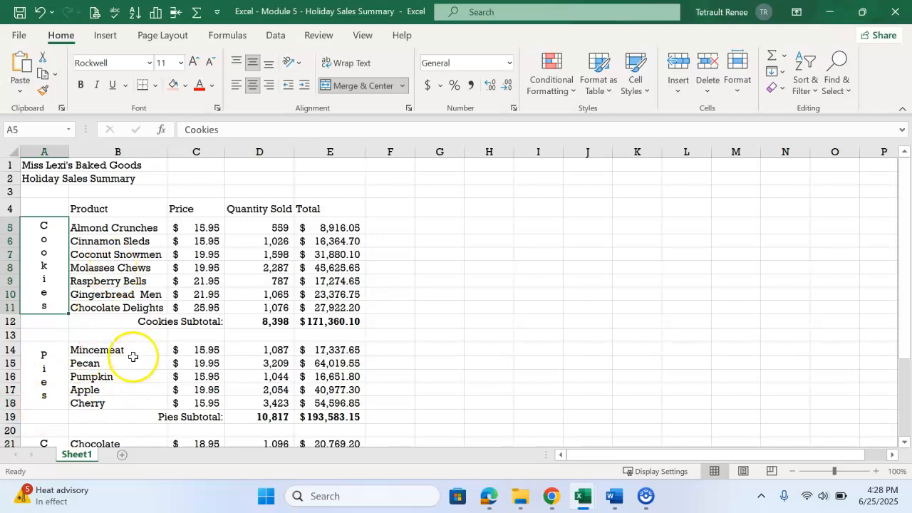
{"action": "left_click_drag", "start_coordinate": [41, 166], "coordinate": [338, 163]}
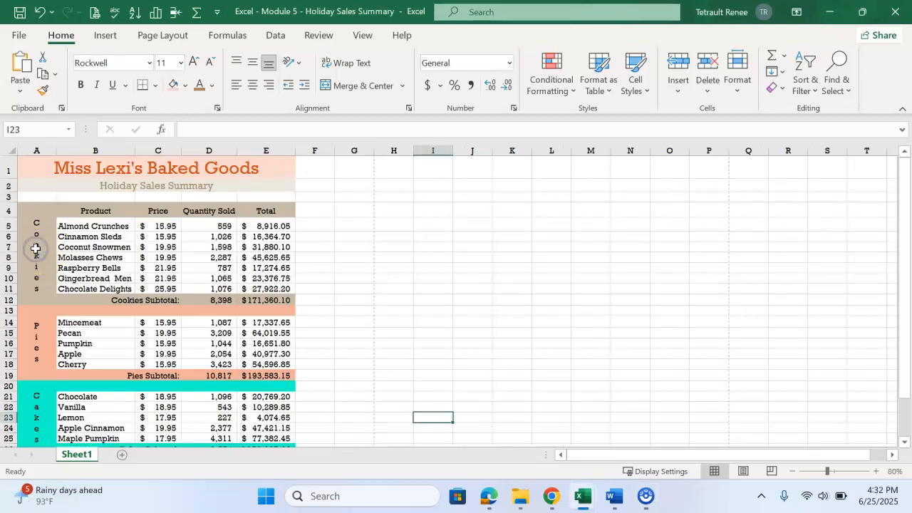
Apply bold to the vertical Cookies and Pies category labels in column A.
{"action": "left_click", "coordinate": [35, 248]}
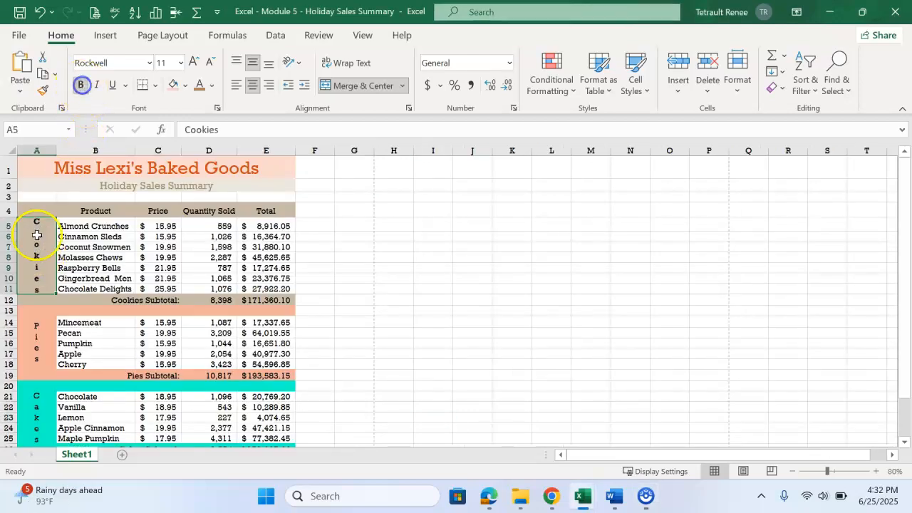
{"action": "left_click", "coordinate": [35, 345]}
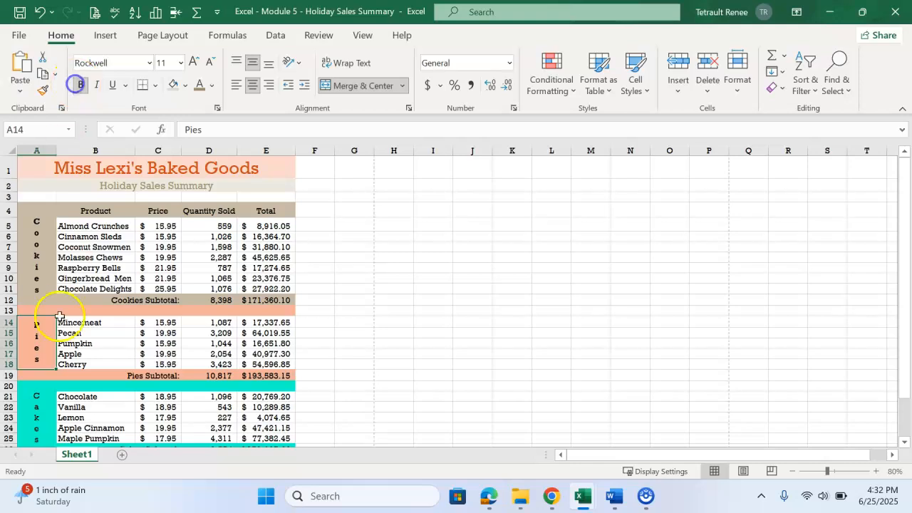
Apply bold to the vertical Cakes category label in A21:A25.
{"action": "left_click", "coordinate": [36, 396]}
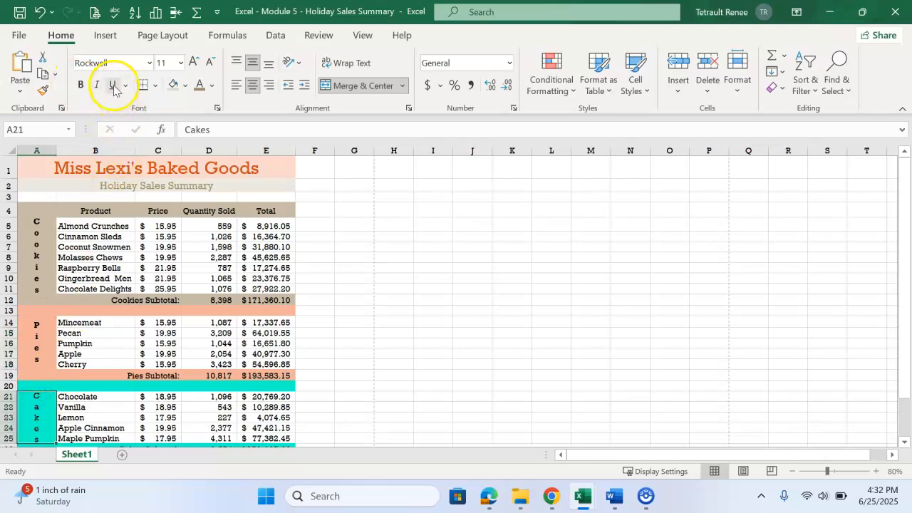
{"action": "left_click", "coordinate": [399, 313]}
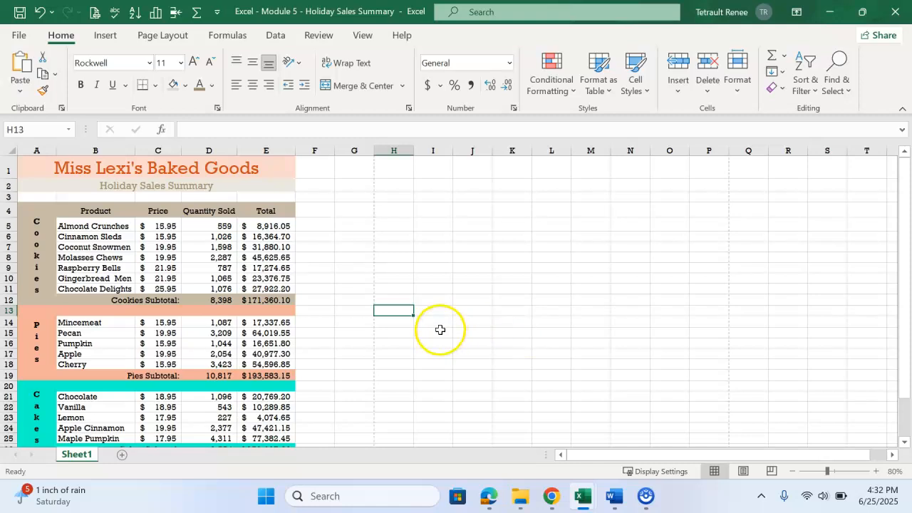
{"action": "scroll", "coordinate": [430, 326], "scroll_direction": "down", "scroll_amount": 1}
{"action": "scroll", "coordinate": [430, 326], "scroll_direction": "up", "scroll_amount": 1}
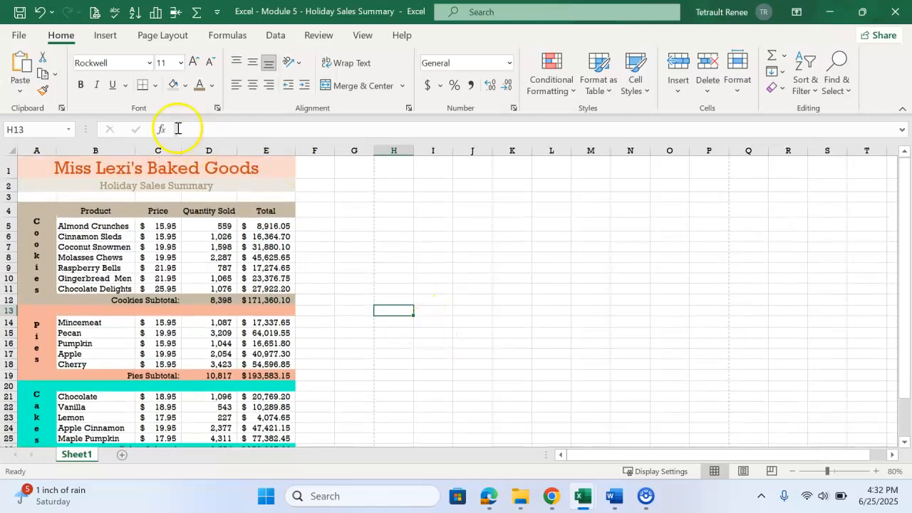
In the print page setup, center the worksheet on the page both horizontally and vertically.
{"action": "left_click", "coordinate": [20, 35]}
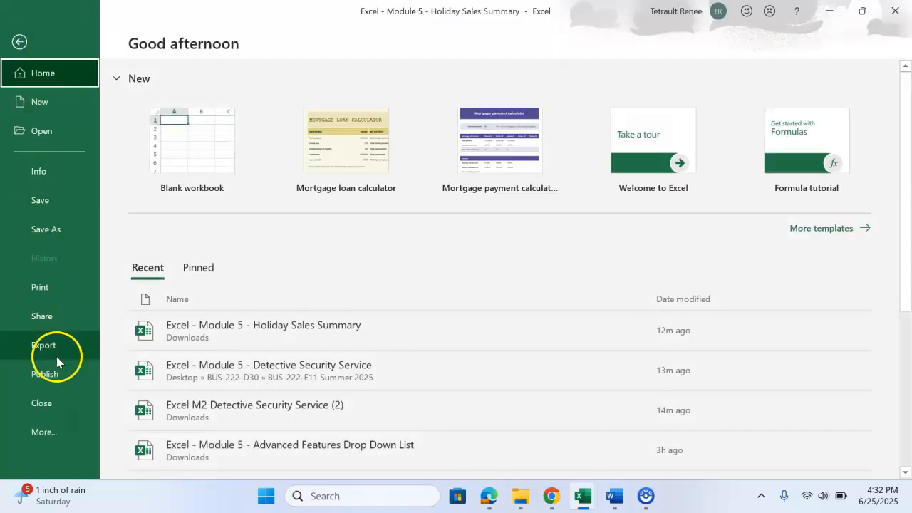
{"action": "left_click", "coordinate": [40, 285]}
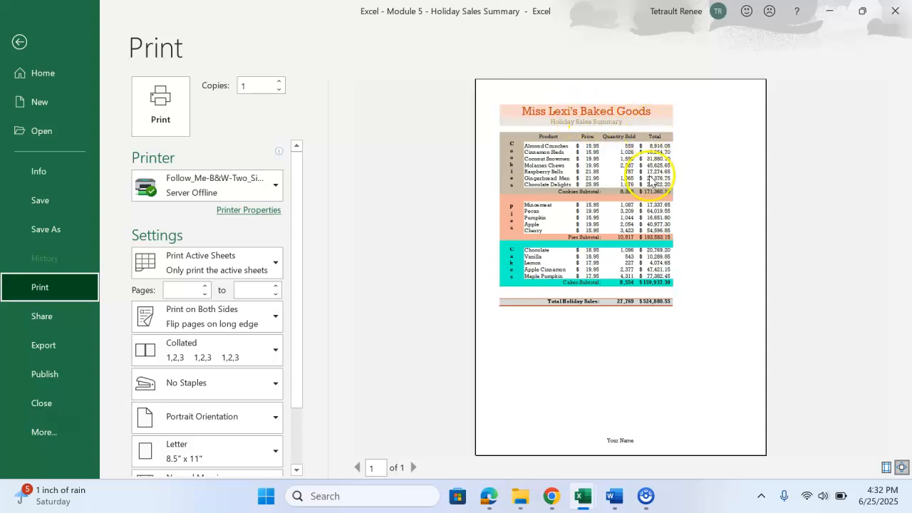
{"action": "left_click_drag", "start_coordinate": [297, 391], "coordinate": [307, 462]}
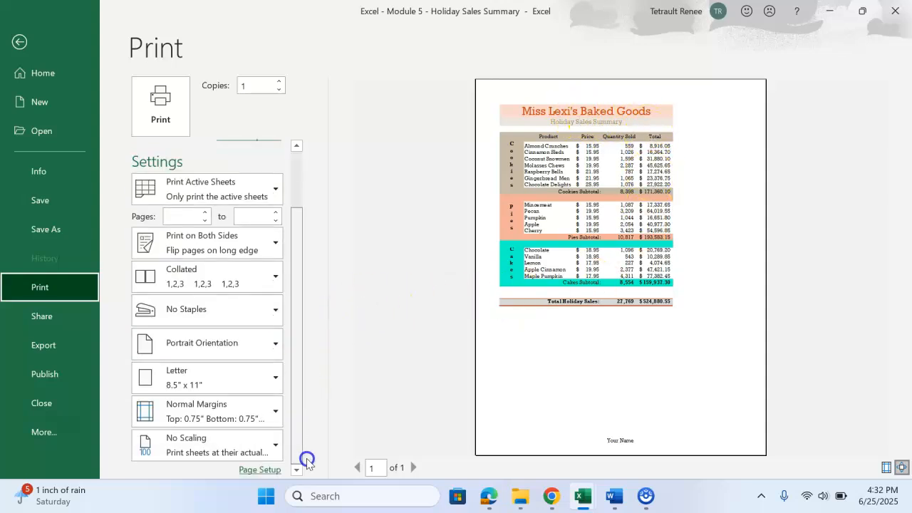
{"action": "left_click", "coordinate": [250, 469]}
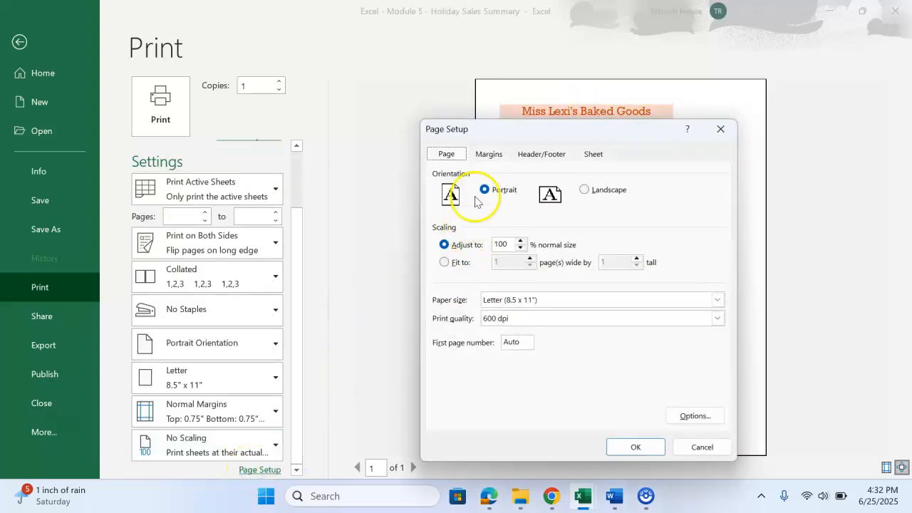
{"action": "left_click", "coordinate": [489, 153]}
{"action": "left_click", "coordinate": [443, 369]}
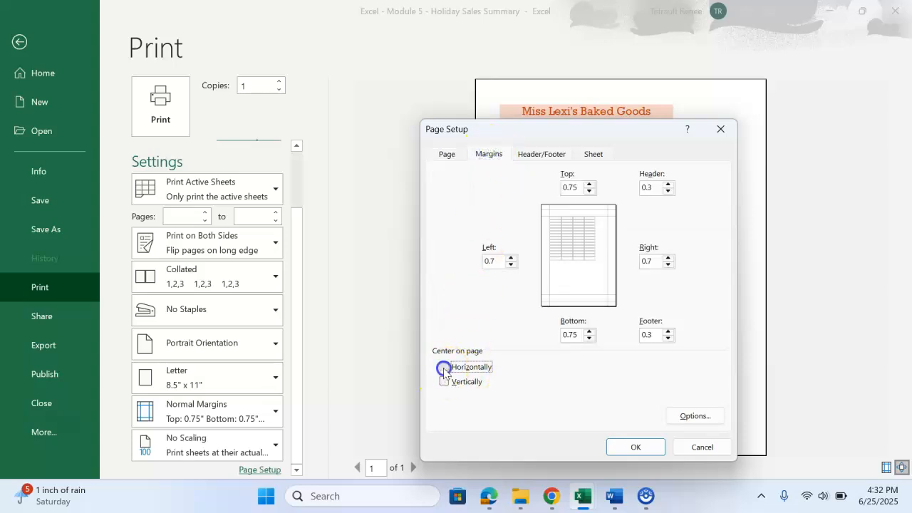
{"action": "left_click", "coordinate": [444, 381]}
Create a custom header with the date at left, the file name in the center and your first name at right, and apply the page setup.
{"action": "left_click", "coordinate": [540, 152]}
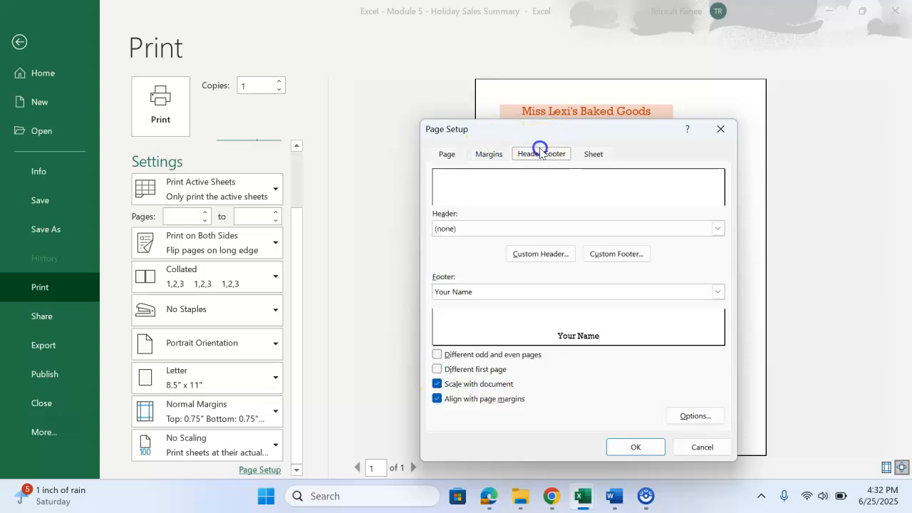
{"action": "left_click", "coordinate": [549, 255]}
{"action": "left_click", "coordinate": [543, 290]}
{"action": "left_click", "coordinate": [582, 360]}
{"action": "left_click", "coordinate": [622, 290]}
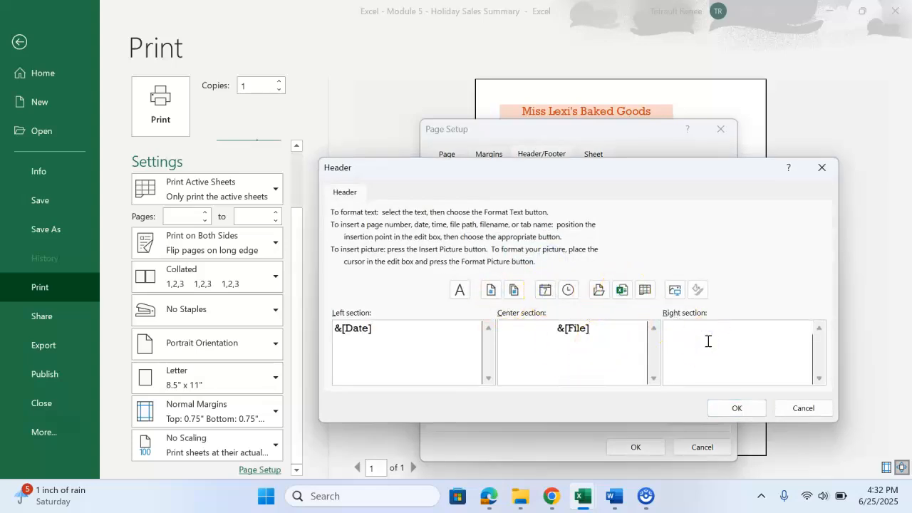
{"action": "left_click", "coordinate": [738, 408]}
{"action": "left_click", "coordinate": [636, 447]}
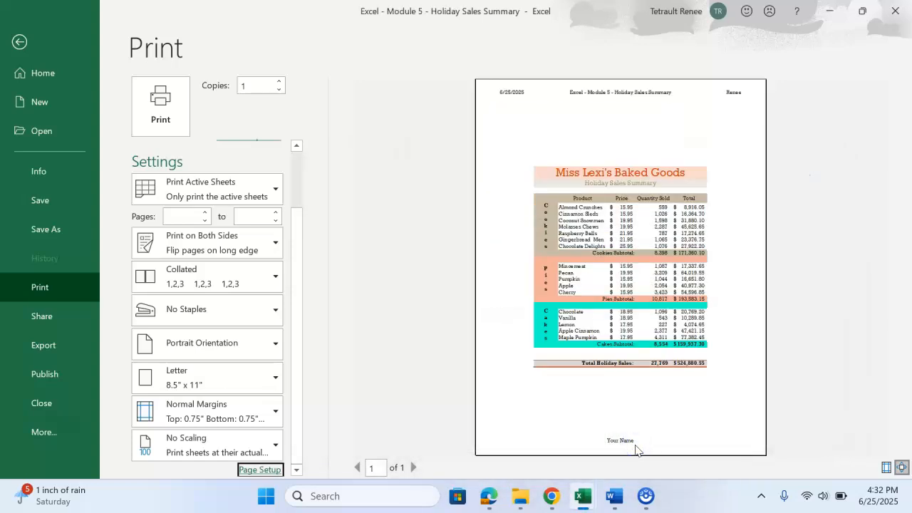